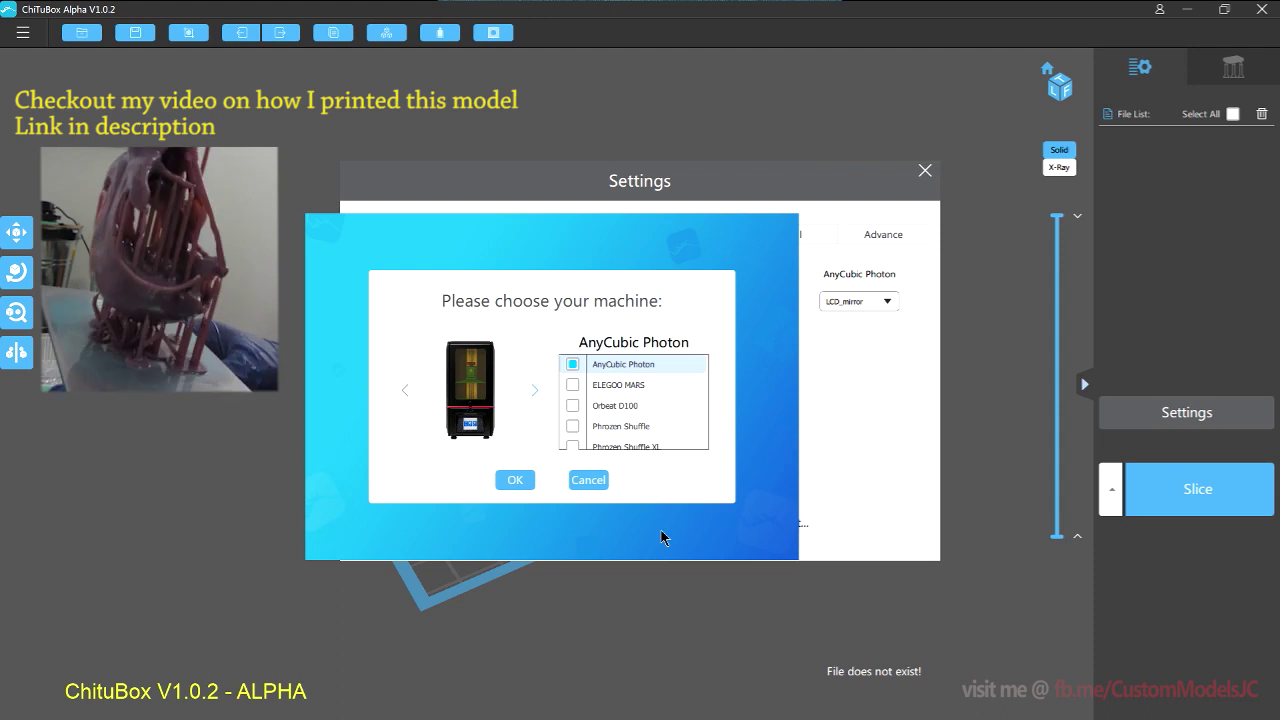
drag(619, 545, 599, 586)
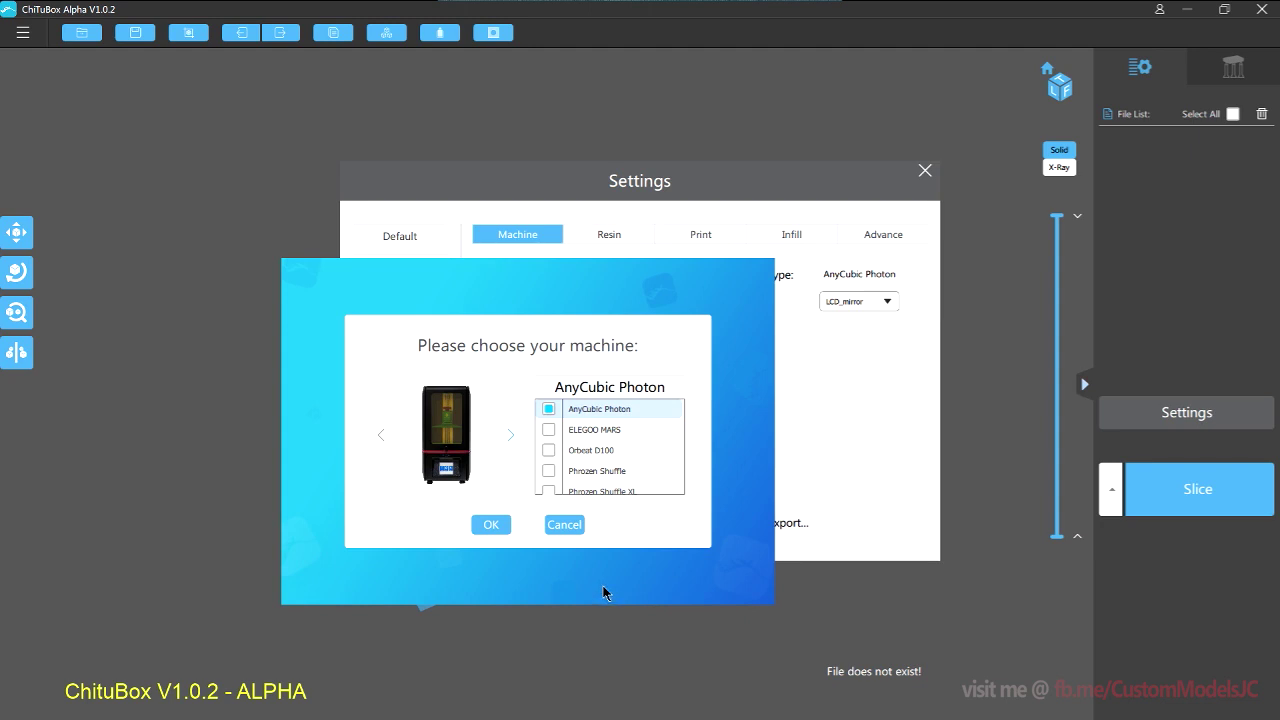
drag(604, 593, 583, 600)
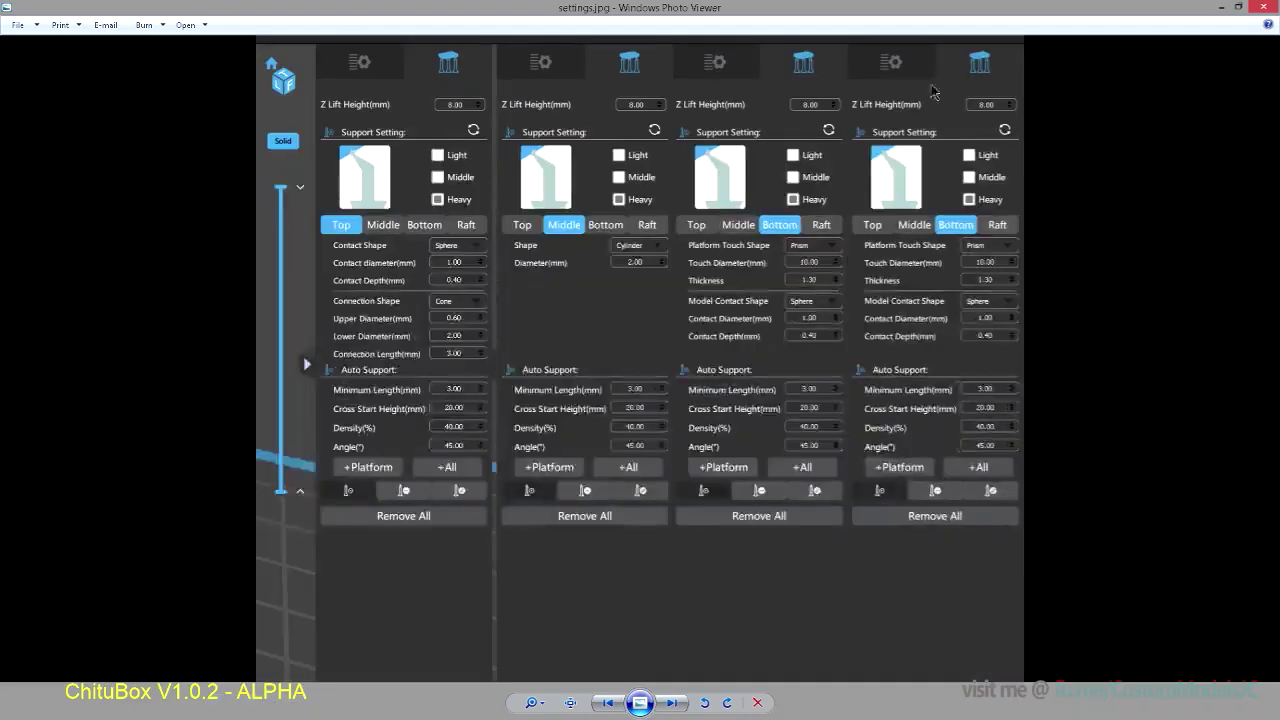
scroll(94, 259, up, 1)
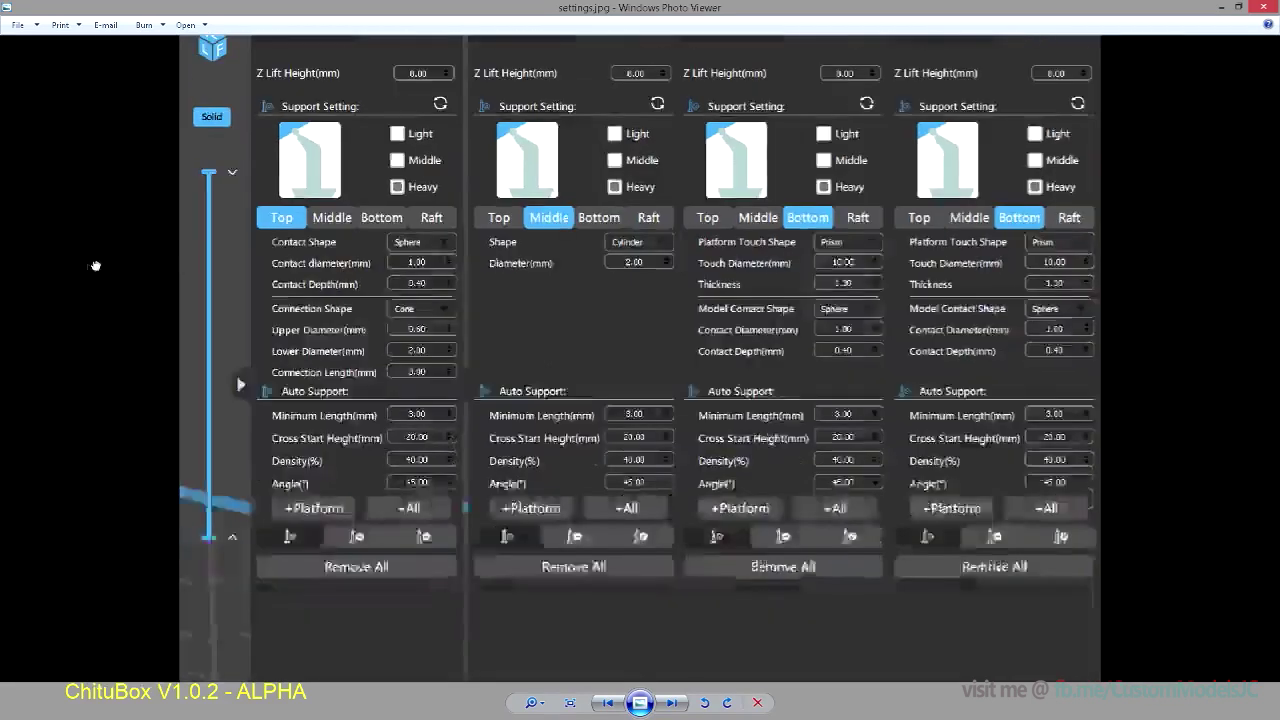
drag(95, 266, 99, 311)
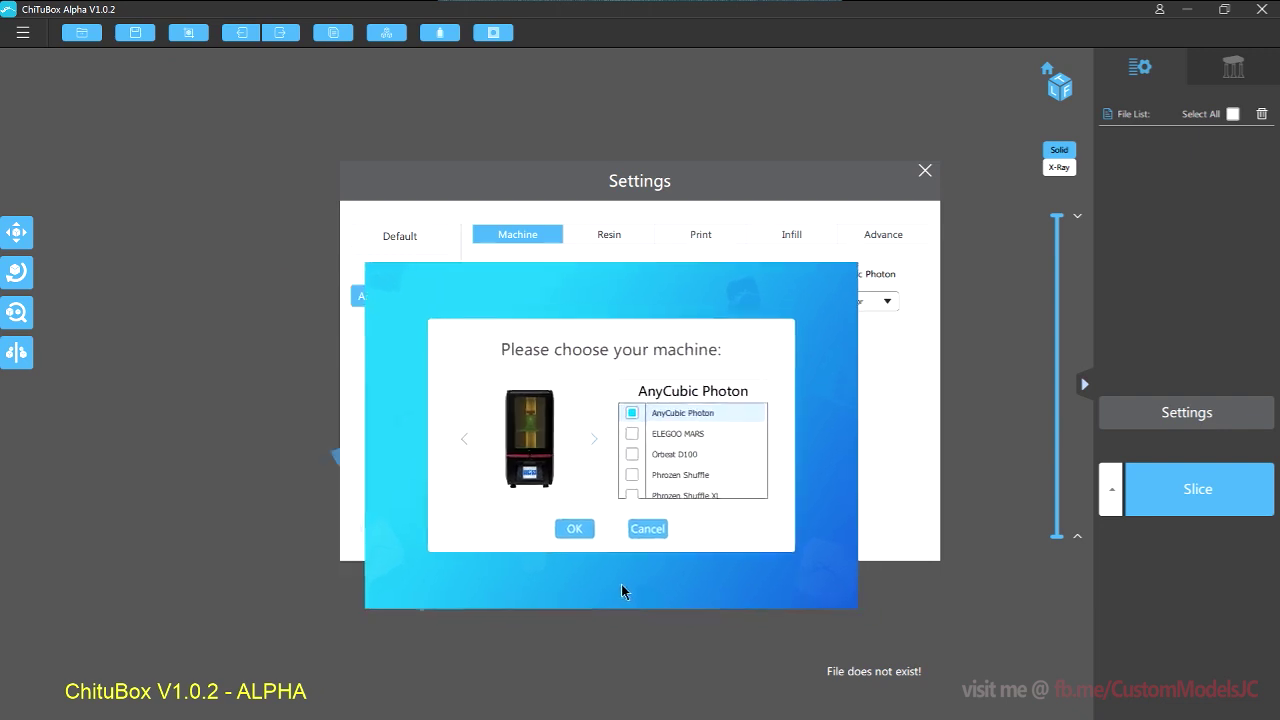
drag(621, 591, 505, 588)
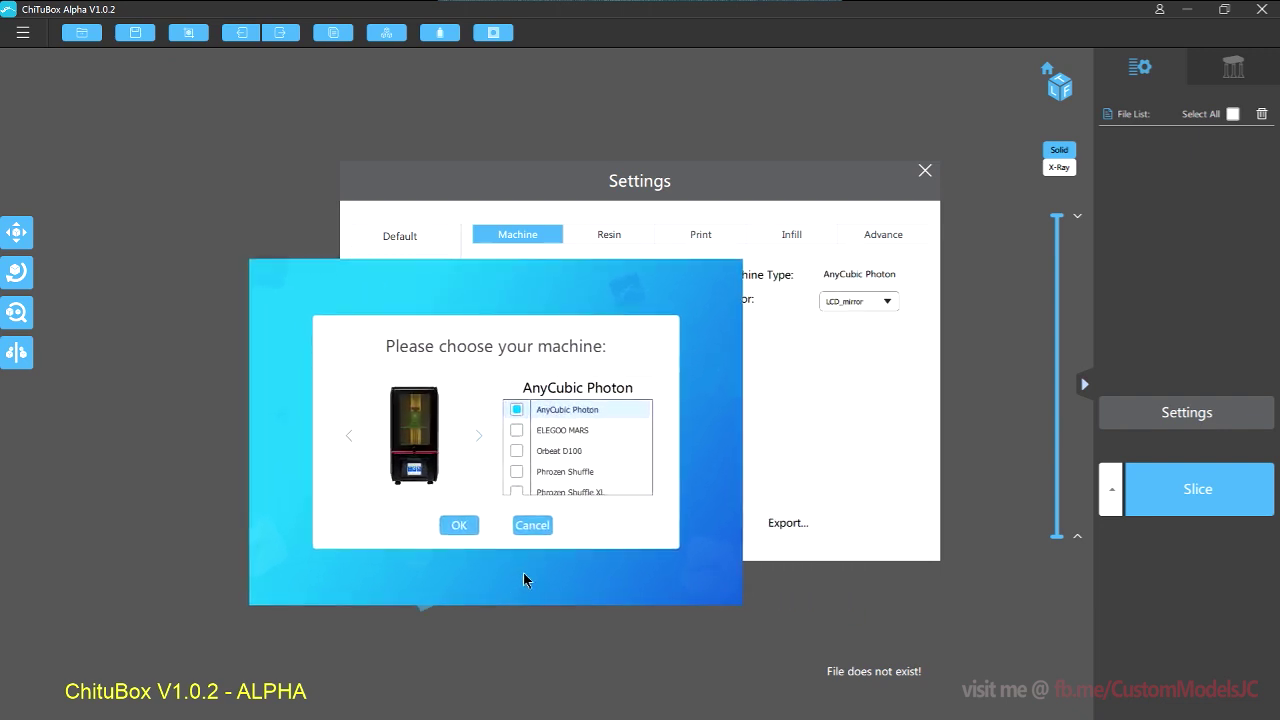
drag(602, 578, 661, 538)
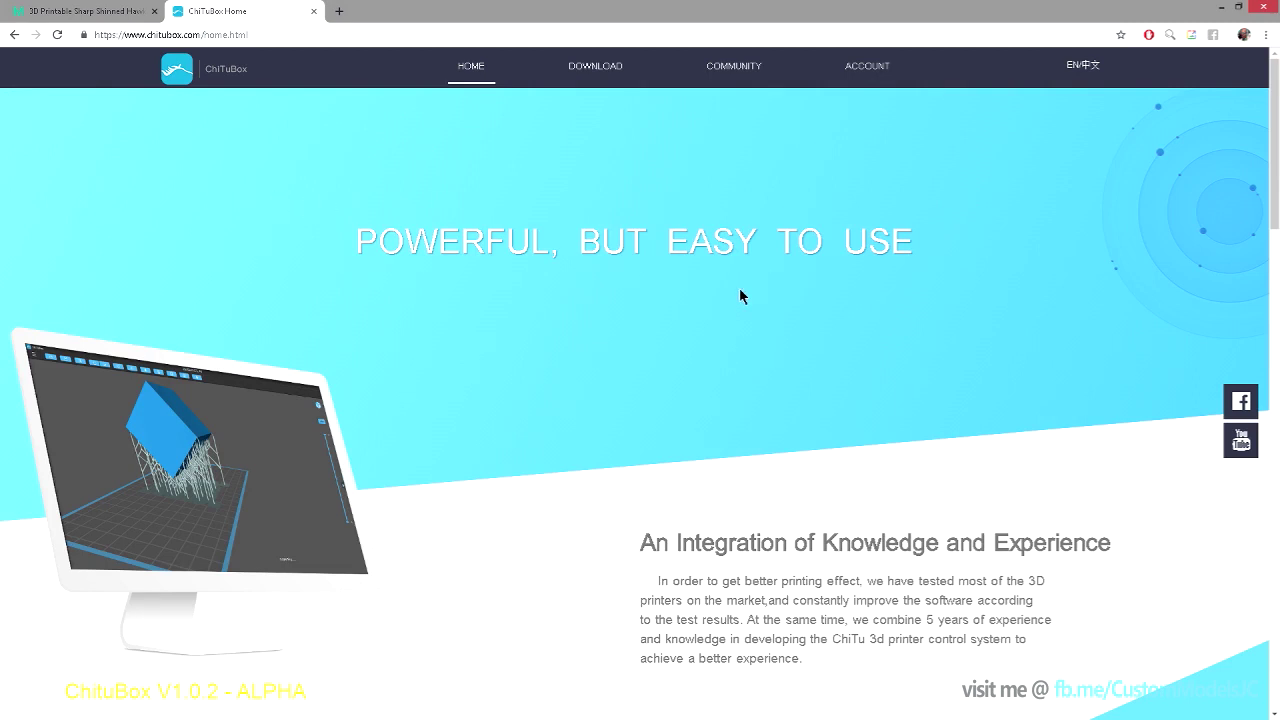
Step: Examine the ChiTuBox home page and its lists of supported LCD, DLP and SLA resin printers
scroll(717, 343, down, 2)
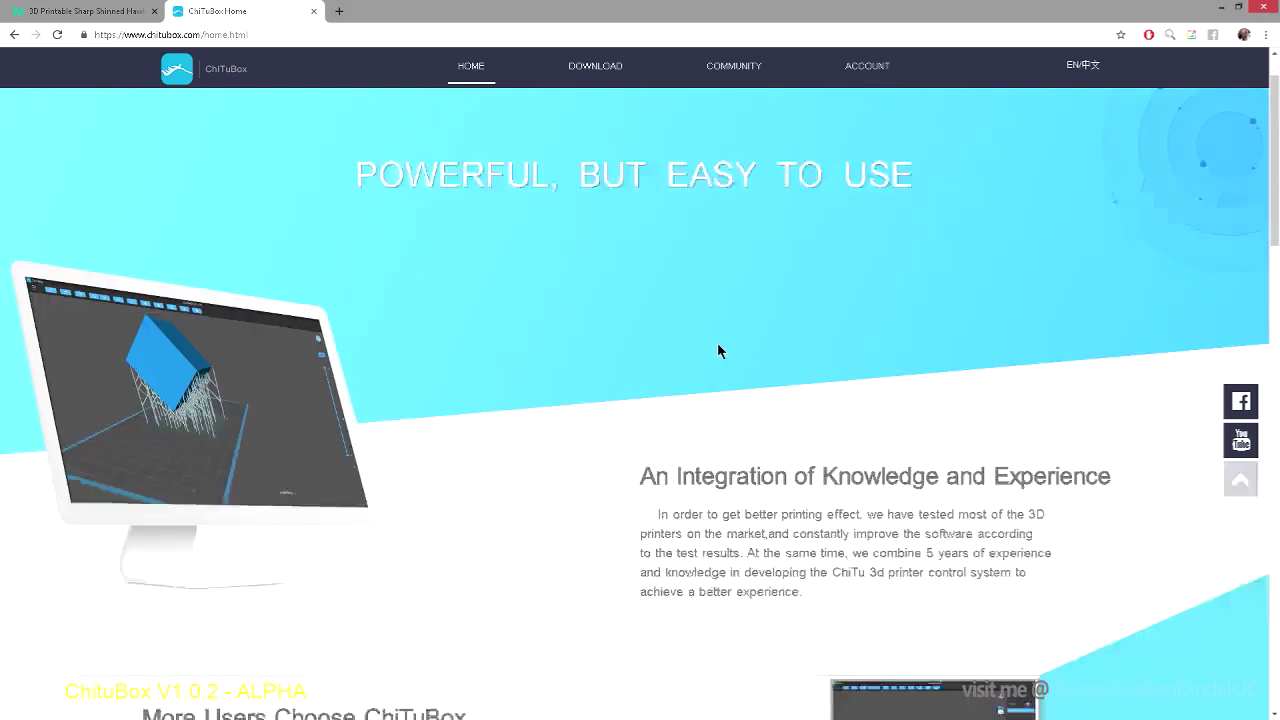
scroll(717, 343, down, 1)
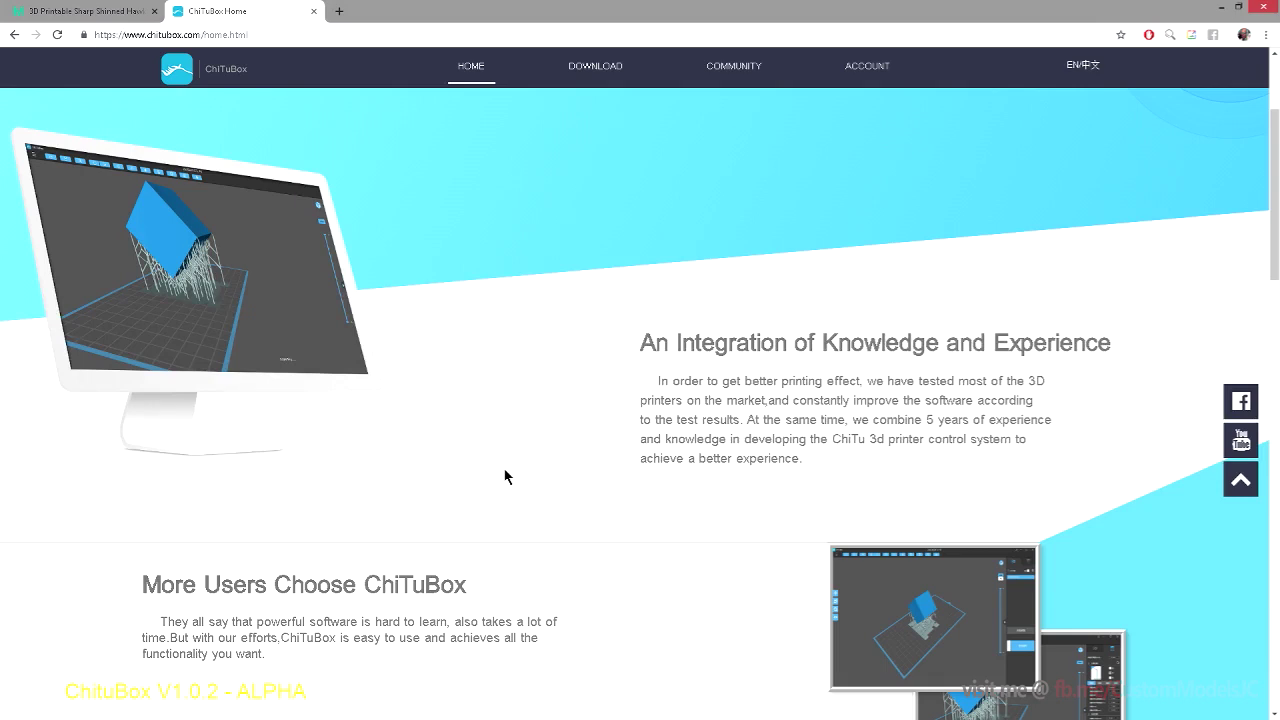
scroll(505, 476, down, 5)
scroll(508, 468, down, 2)
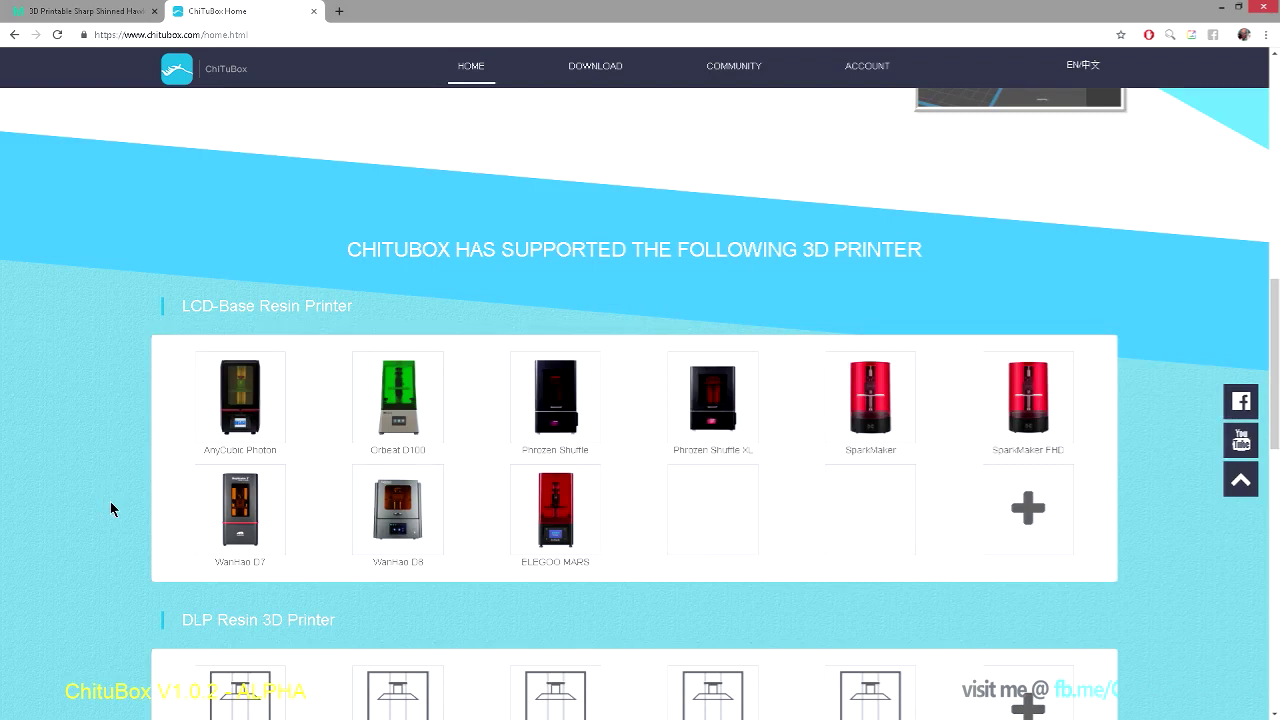
scroll(111, 509, down, 1)
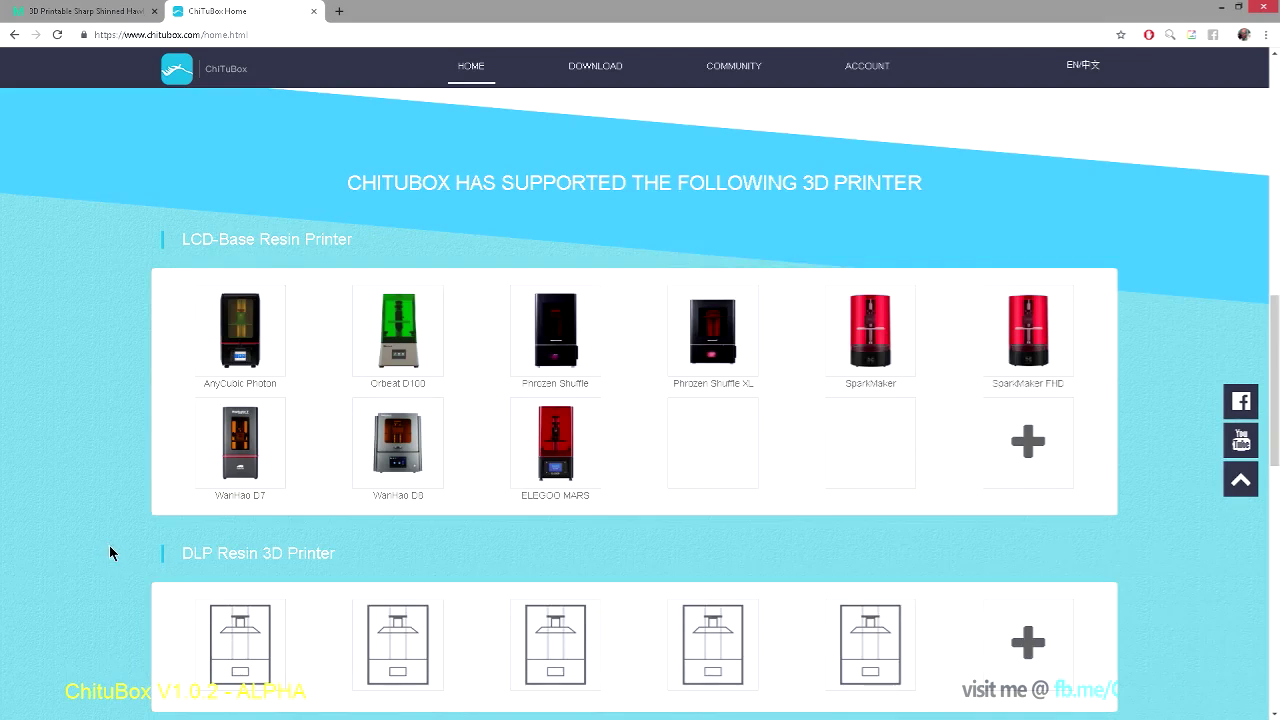
scroll(114, 555, up, 6)
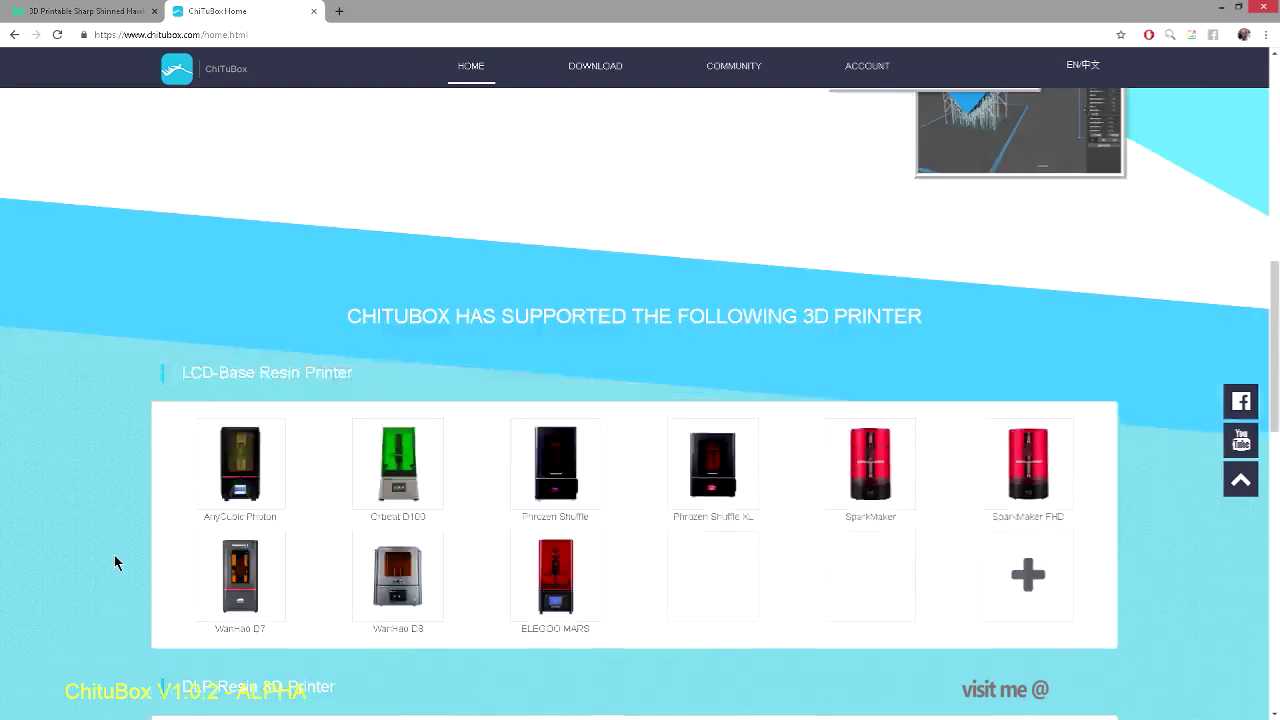
scroll(117, 565, up, 2)
scroll(118, 562, down, 8)
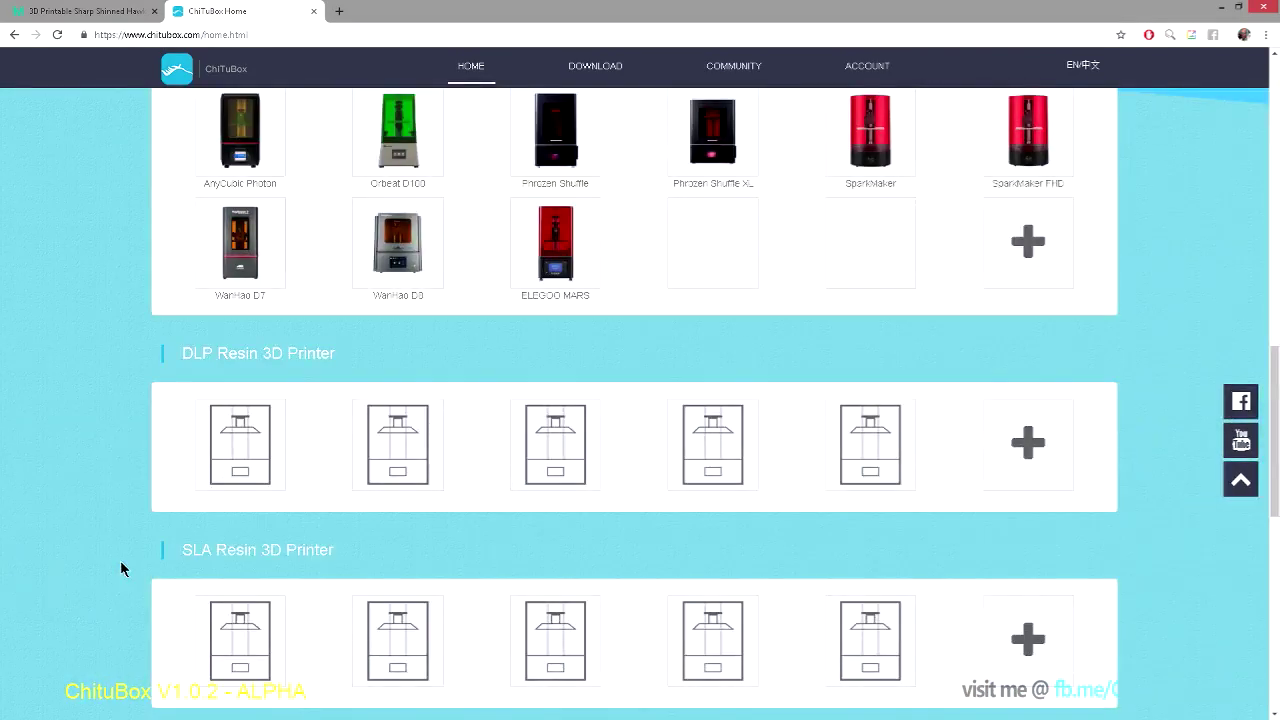
scroll(120, 560, down, 2)
scroll(120, 560, down, 2)
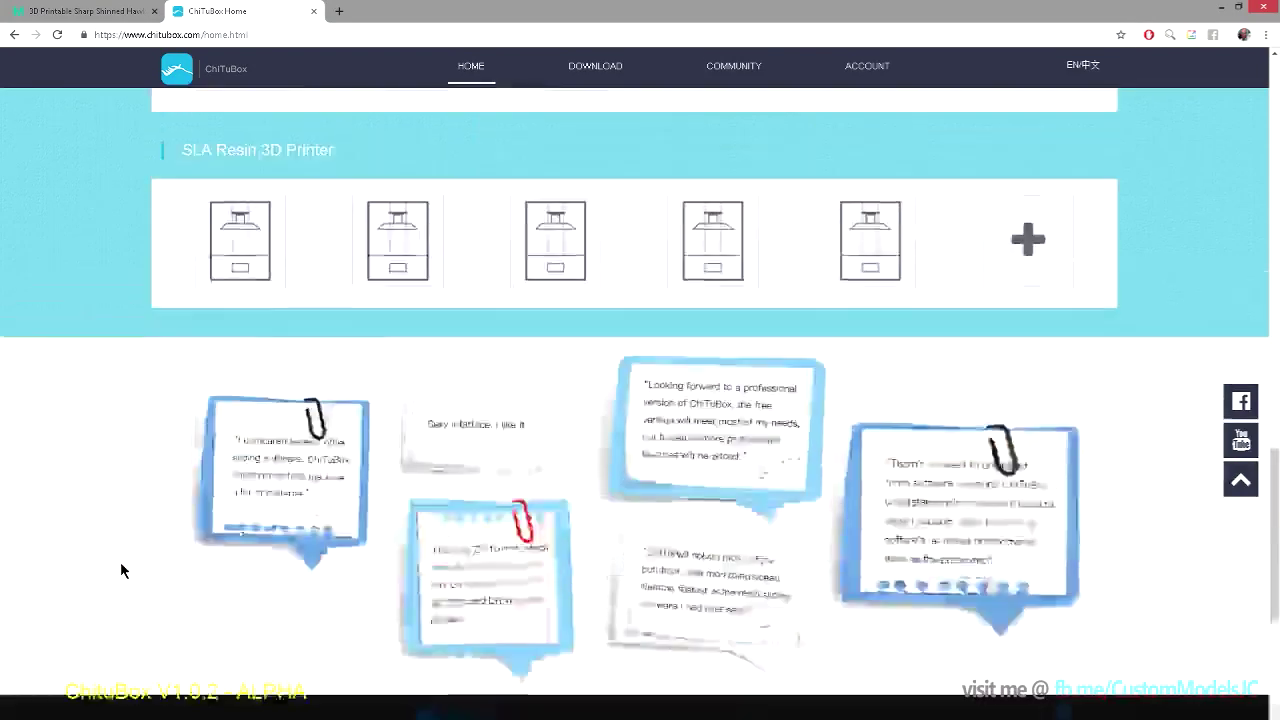
scroll(121, 561, up, 6)
scroll(125, 563, up, 8)
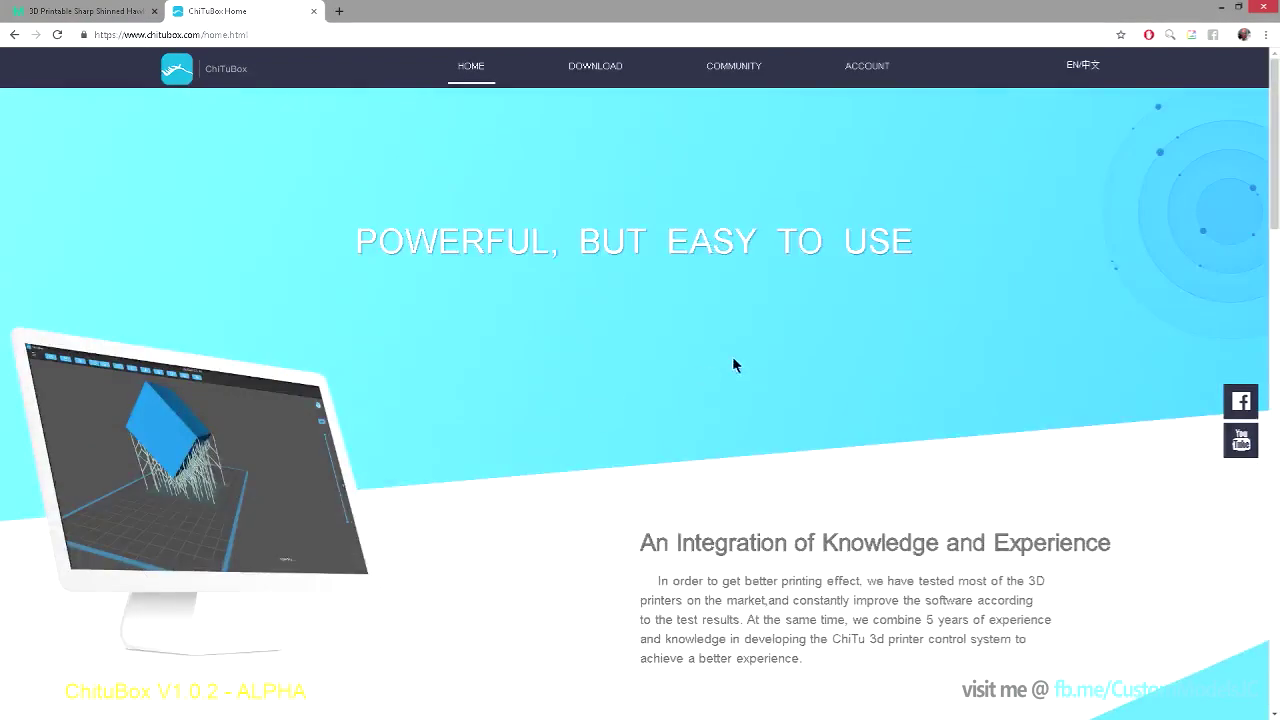
Step: Open the ChiTuBox download page and review its technical specifications, including platforms, languages and file formats
click(595, 66)
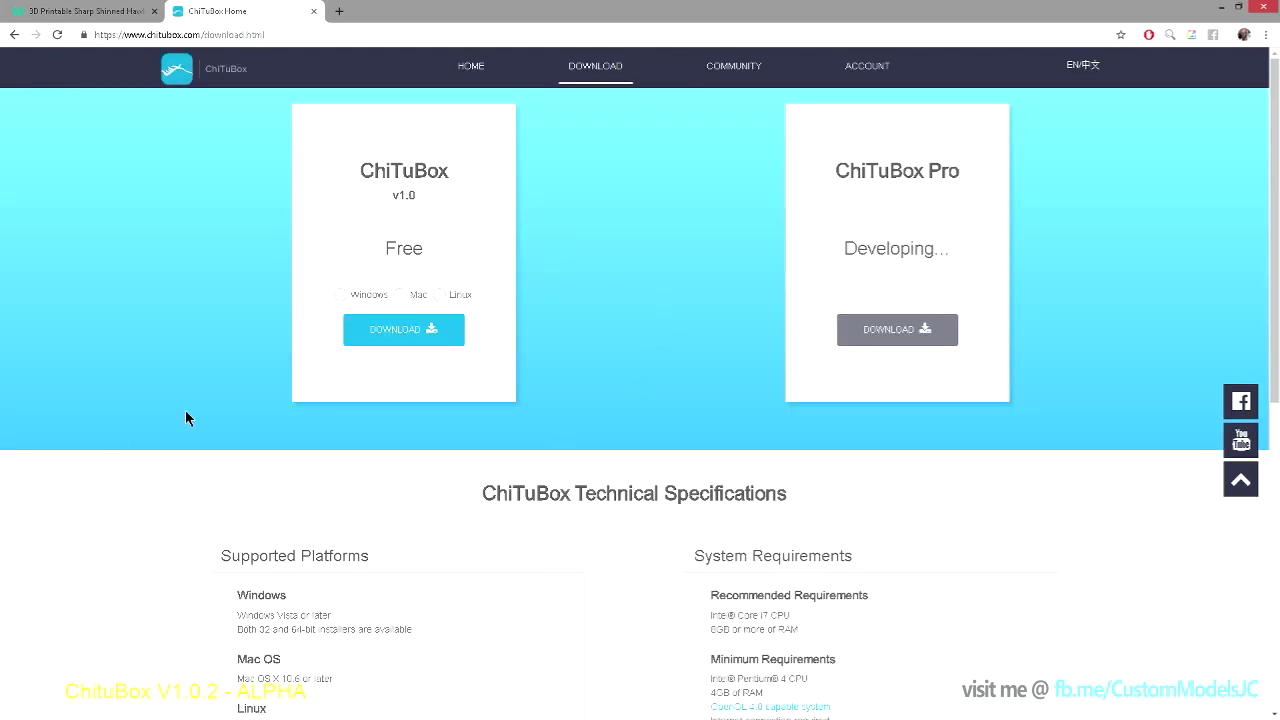
scroll(246, 395, down, 2)
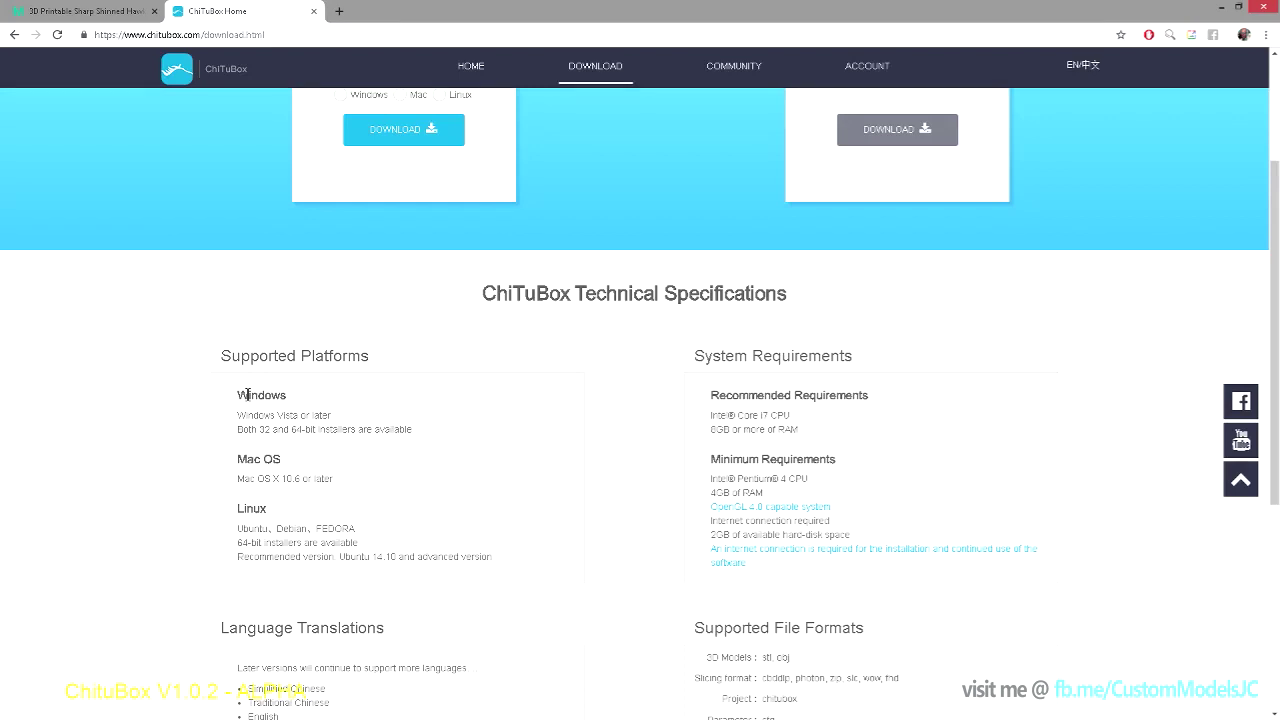
scroll(250, 395, up, 2)
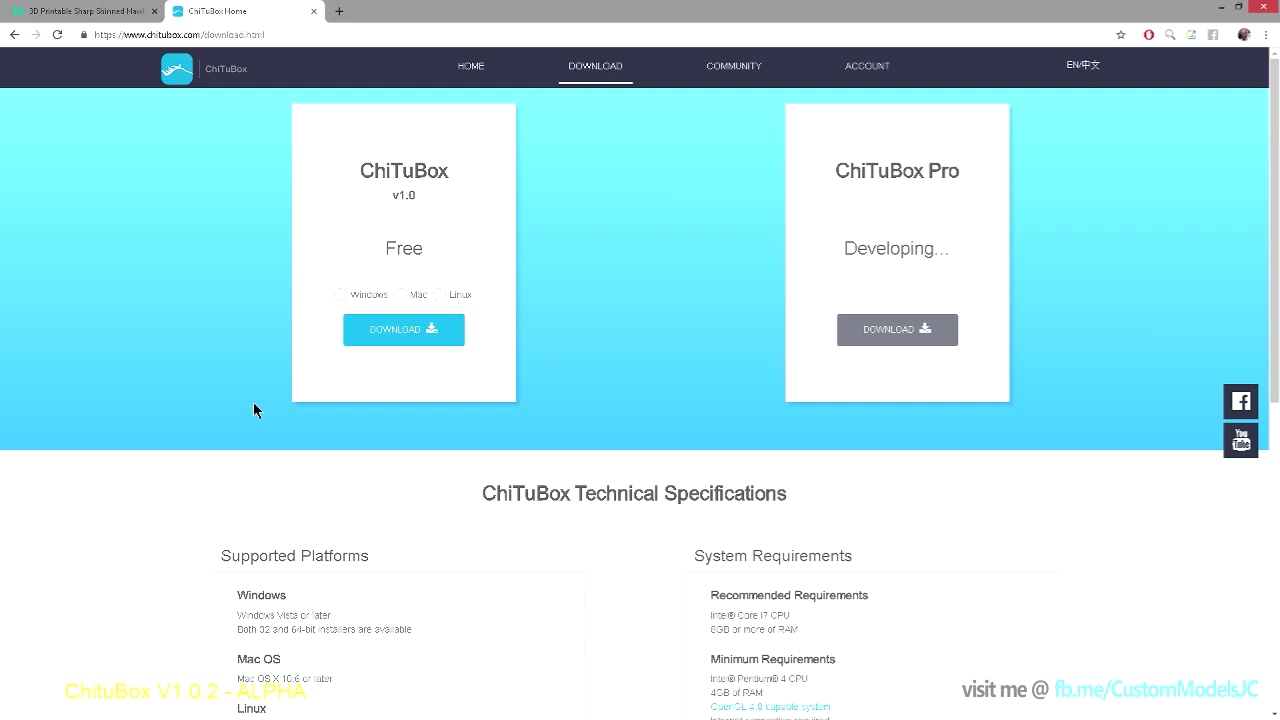
scroll(251, 429, down, 2)
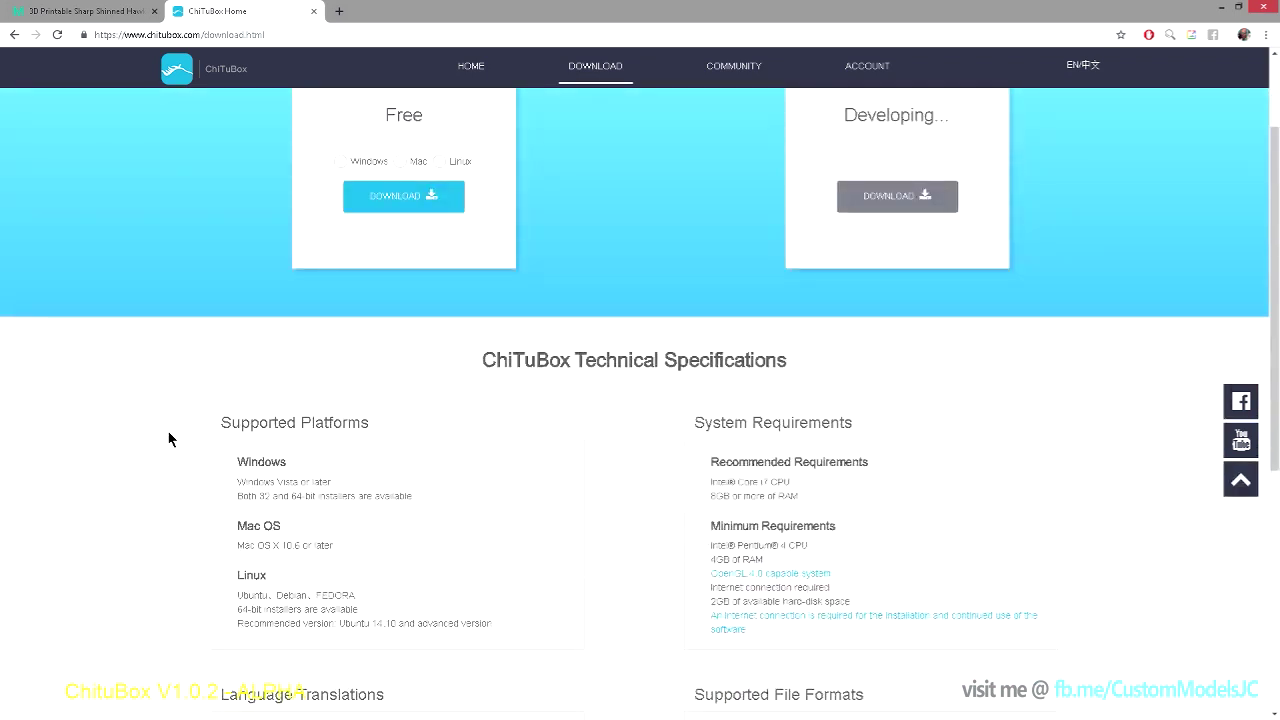
scroll(170, 427, down, 2)
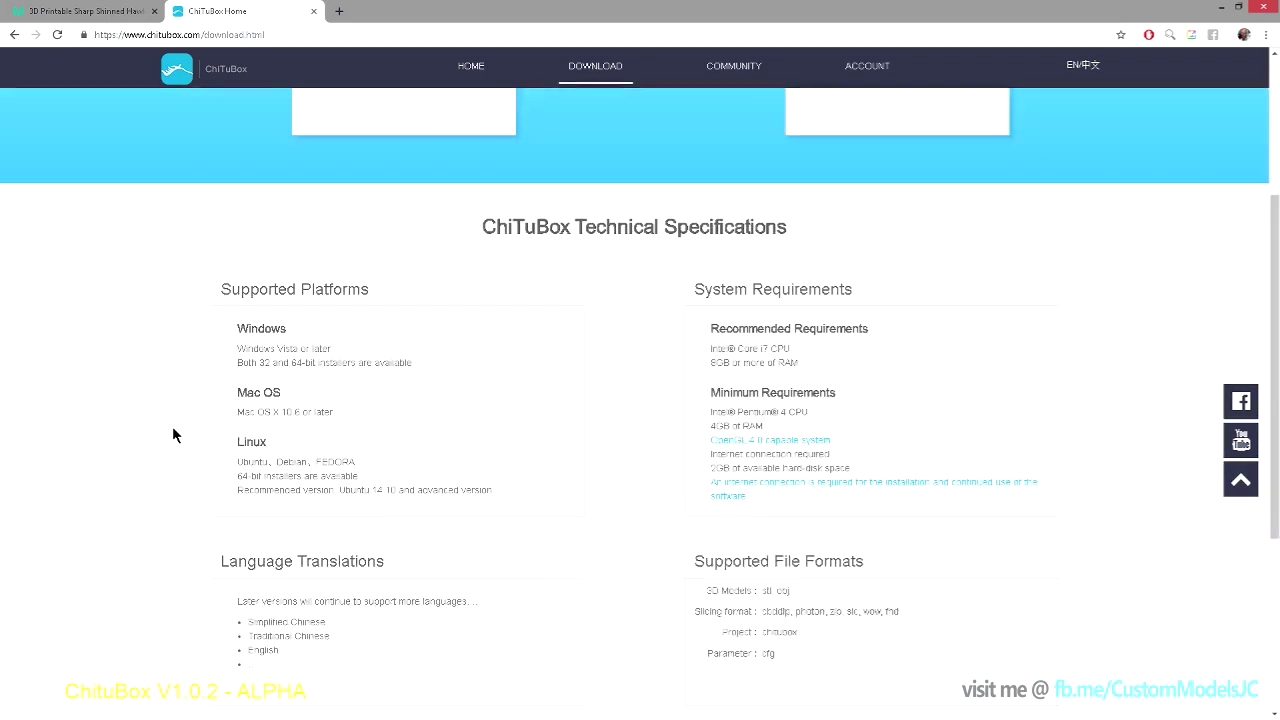
scroll(174, 424, down, 1)
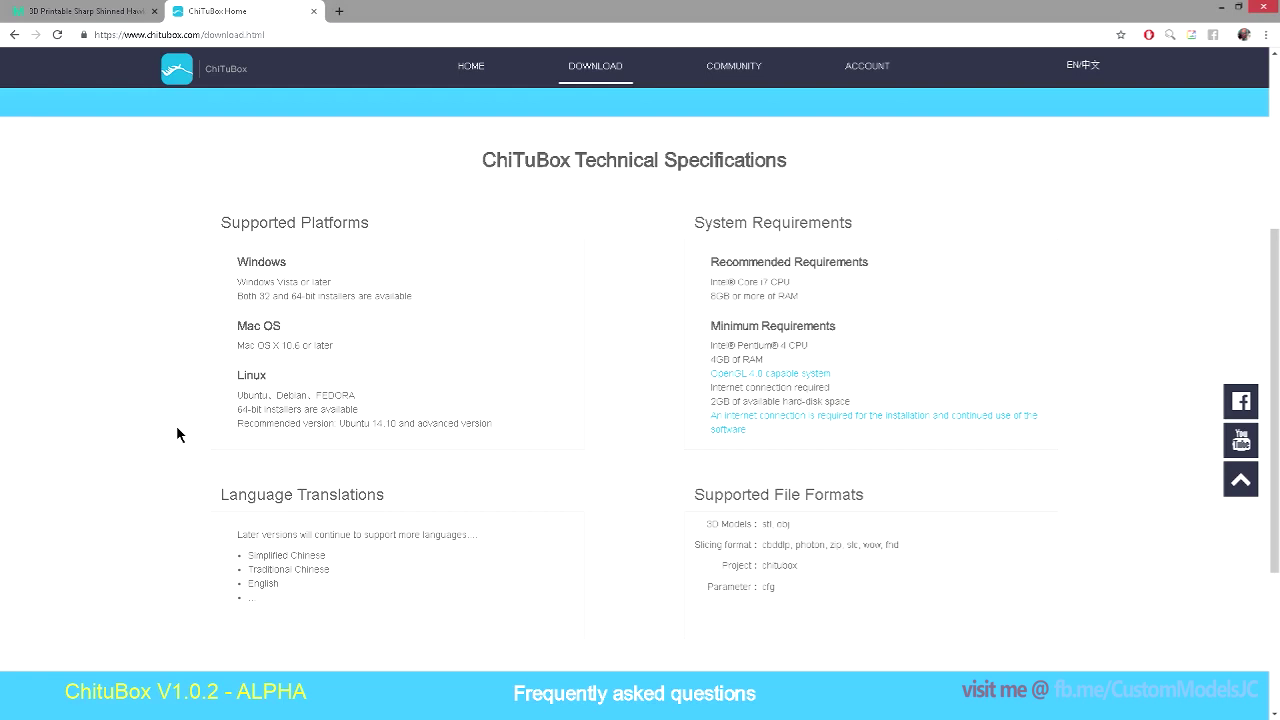
scroll(184, 433, down, 1)
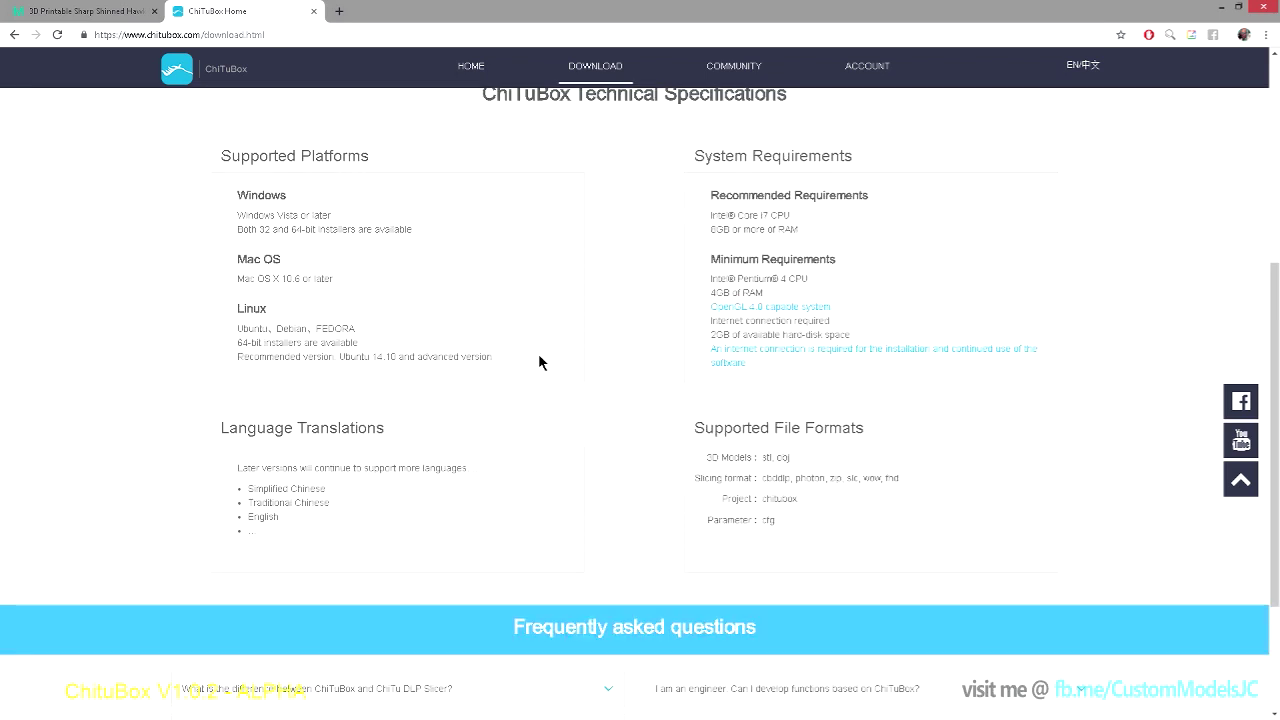
Step: Examine the minimum system requirements, including the note about the internet connection
drag(752, 364, 710, 336)
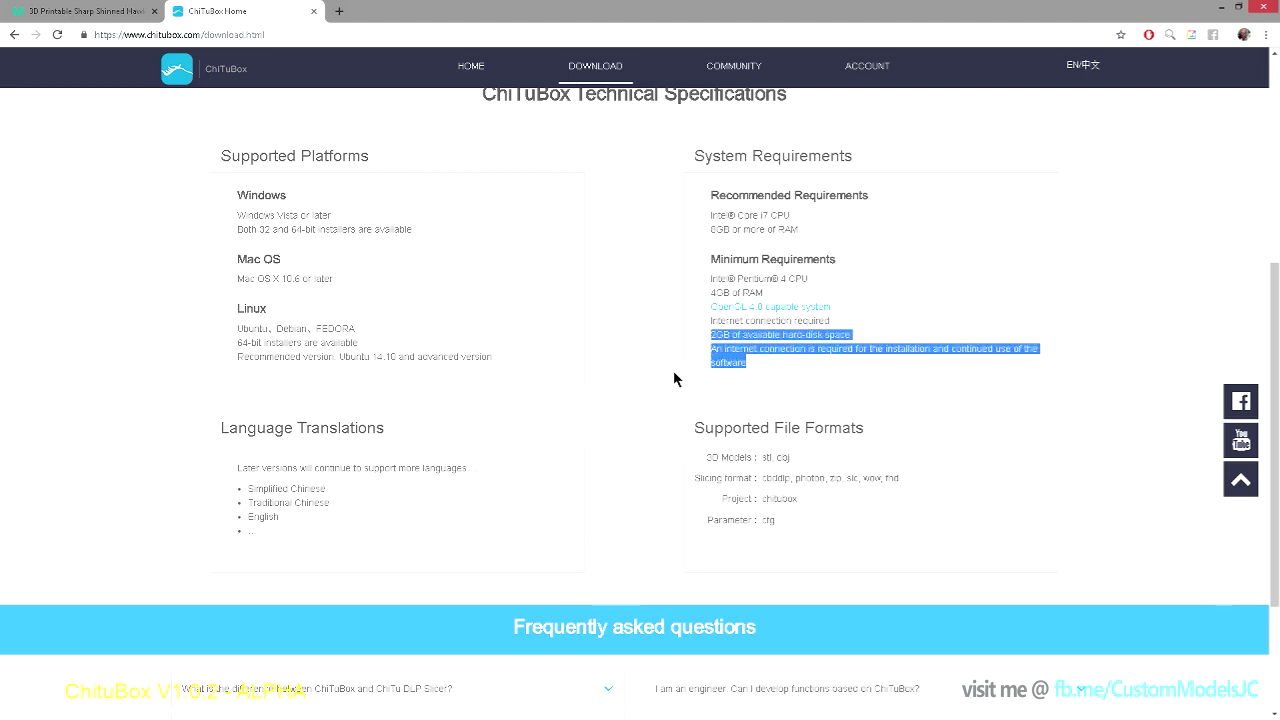
click(795, 376)
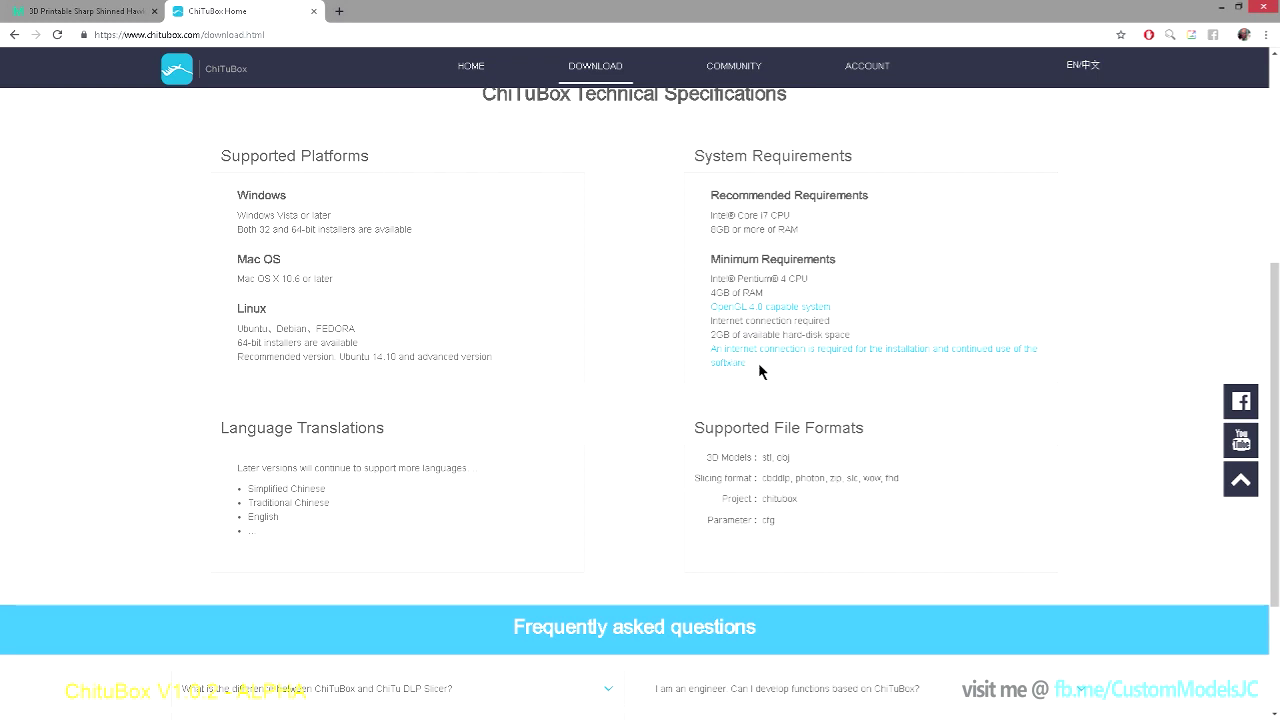
drag(759, 371, 709, 263)
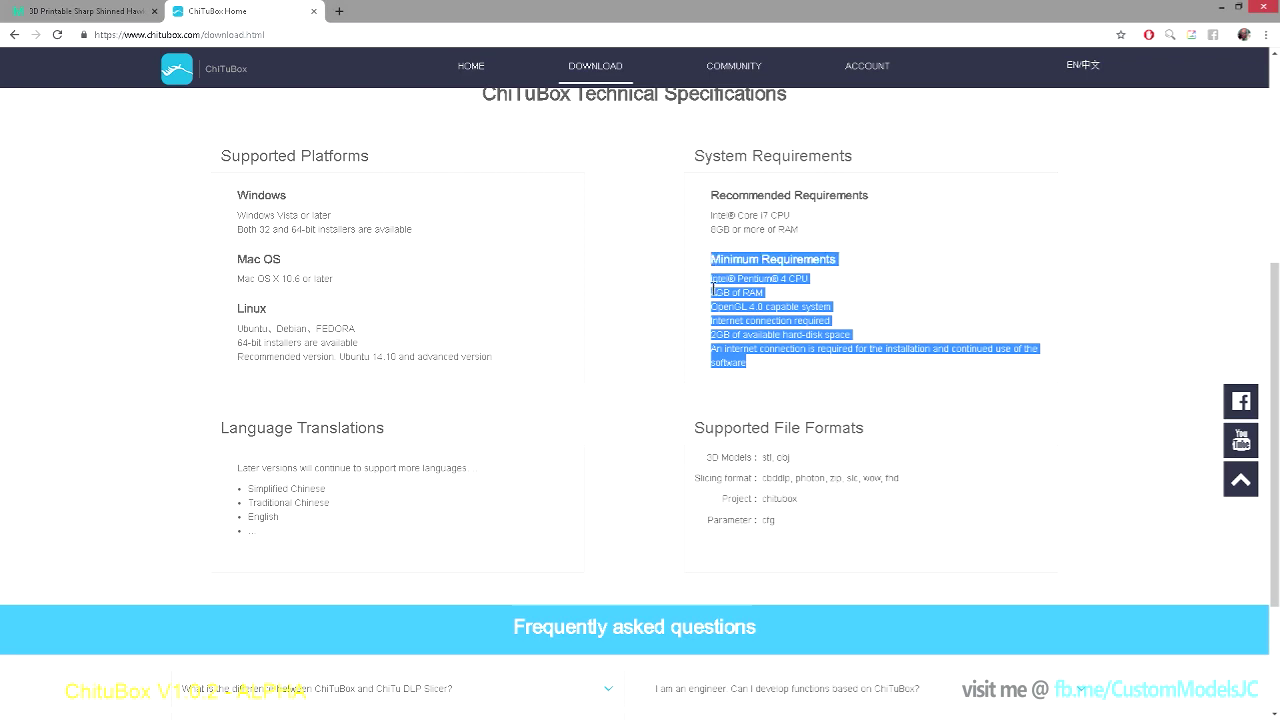
click(879, 295)
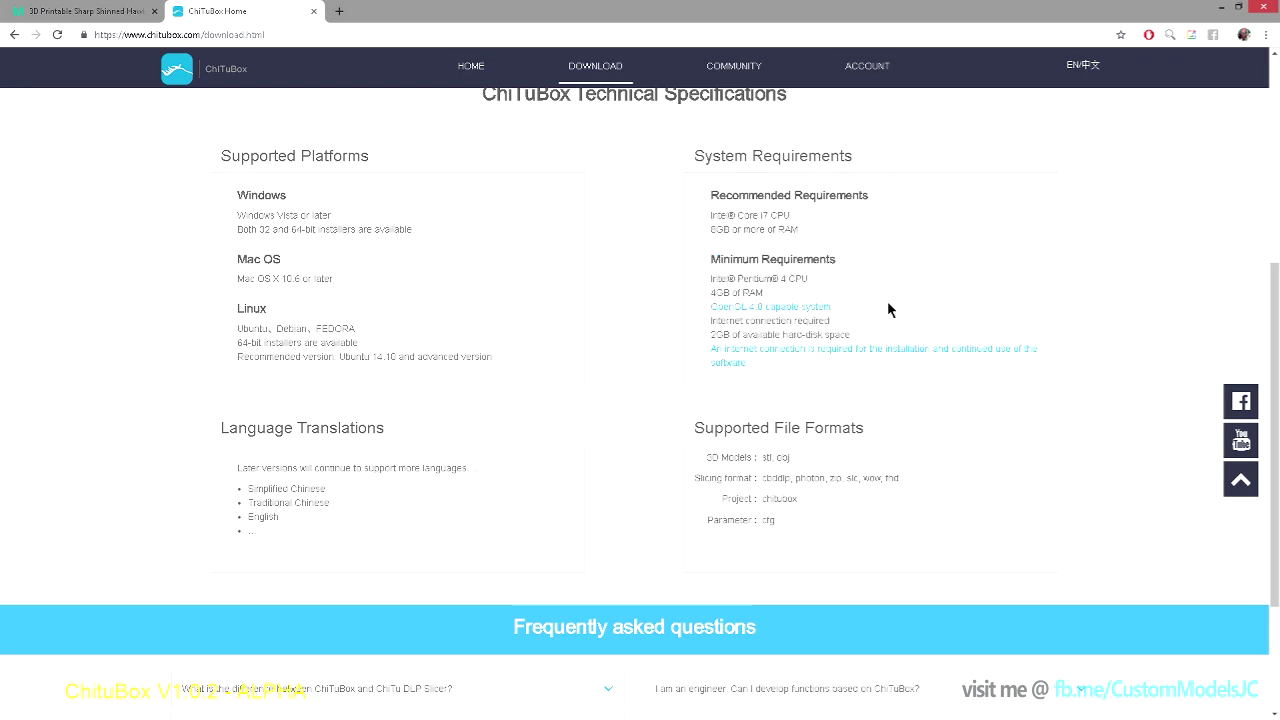
drag(747, 365, 708, 350)
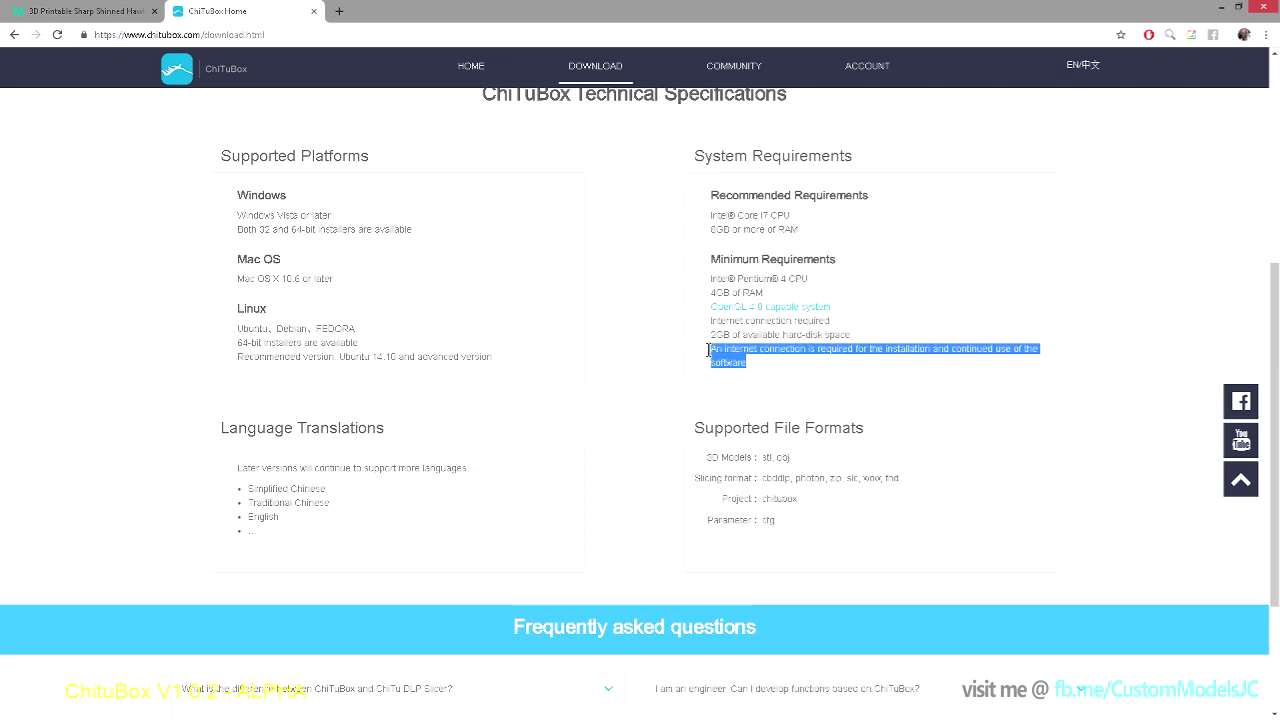
click(791, 361)
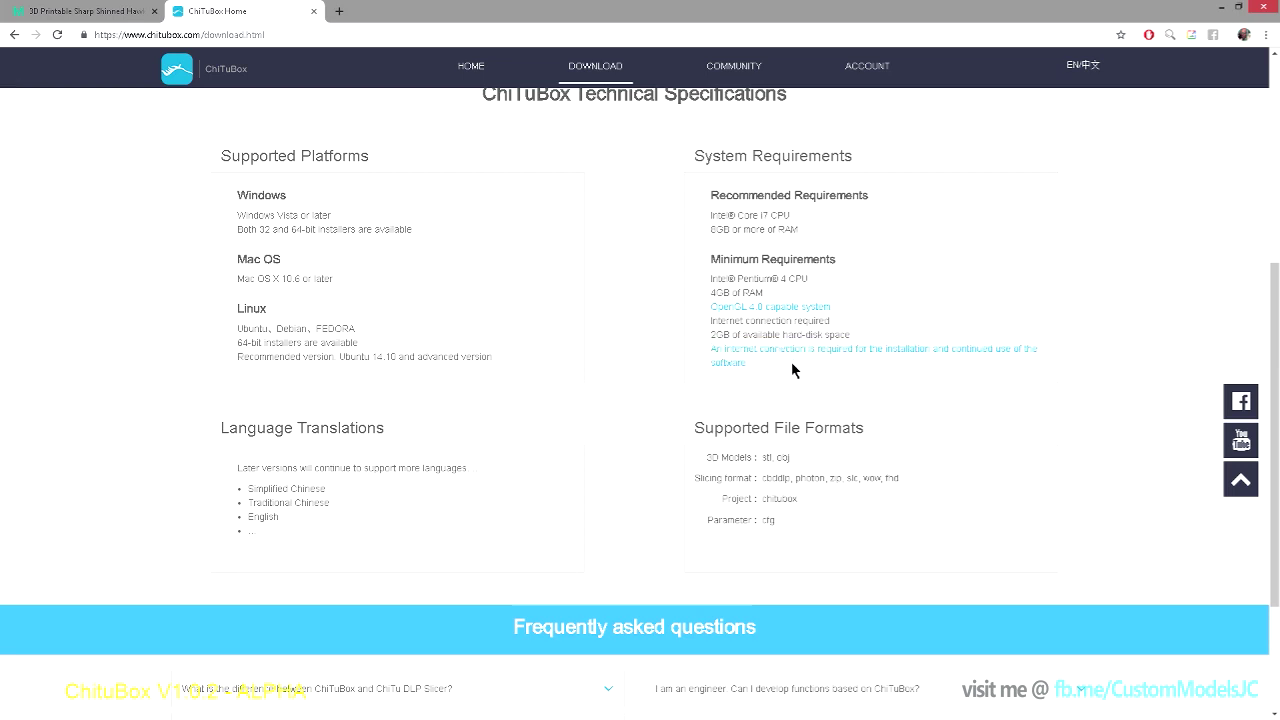
drag(748, 364, 710, 256)
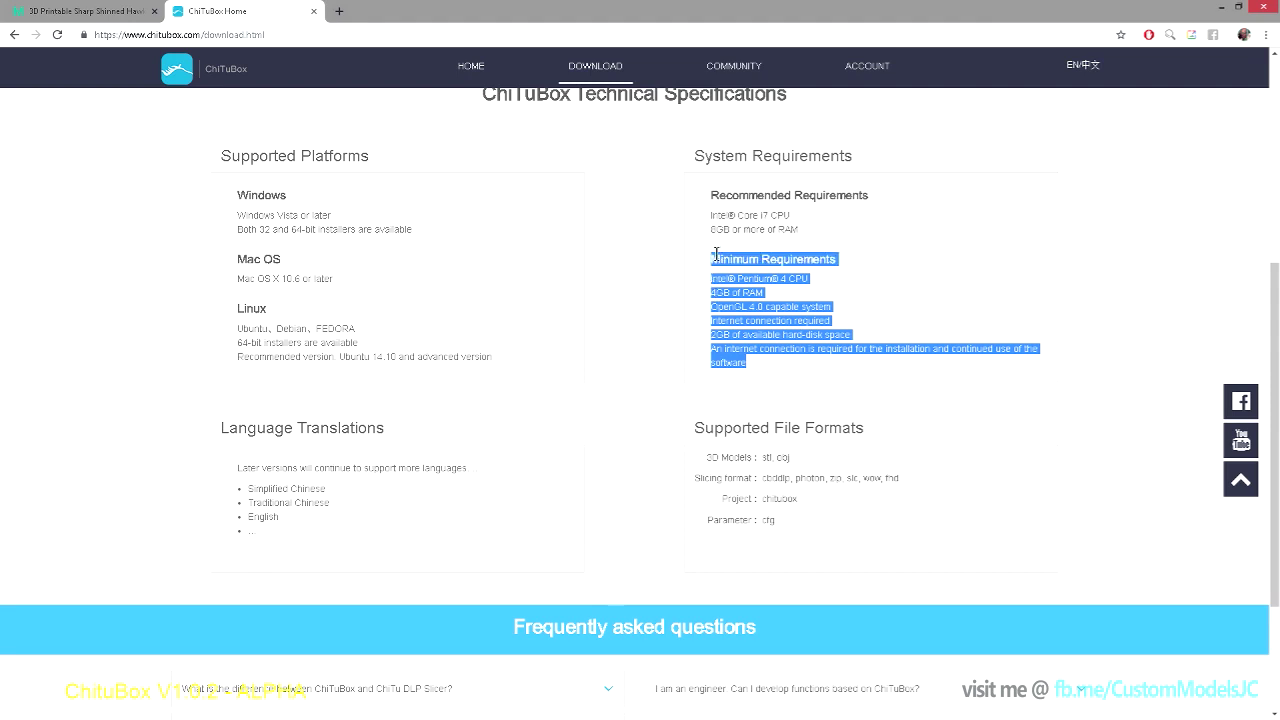
click(711, 256)
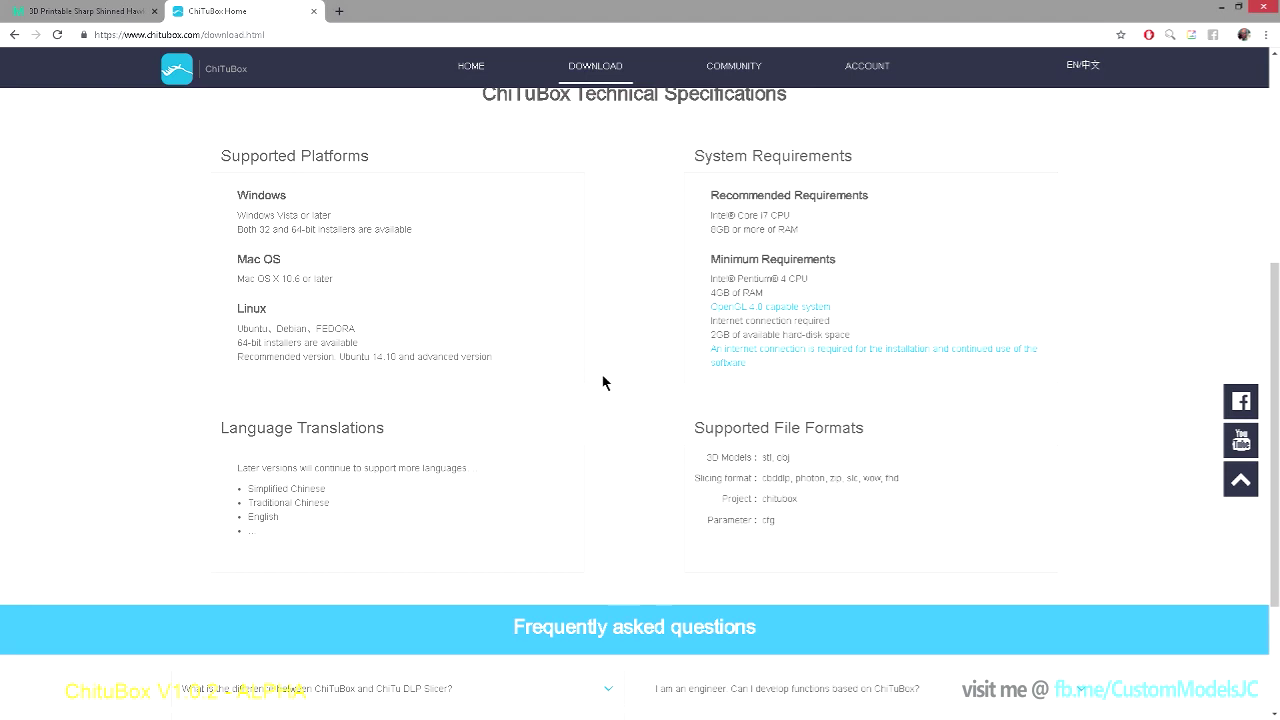
Step: Check the supported Windows versions and choose Windows as the platform for the free ChiTuBox v1.0 download
scroll(594, 400, up, 1)
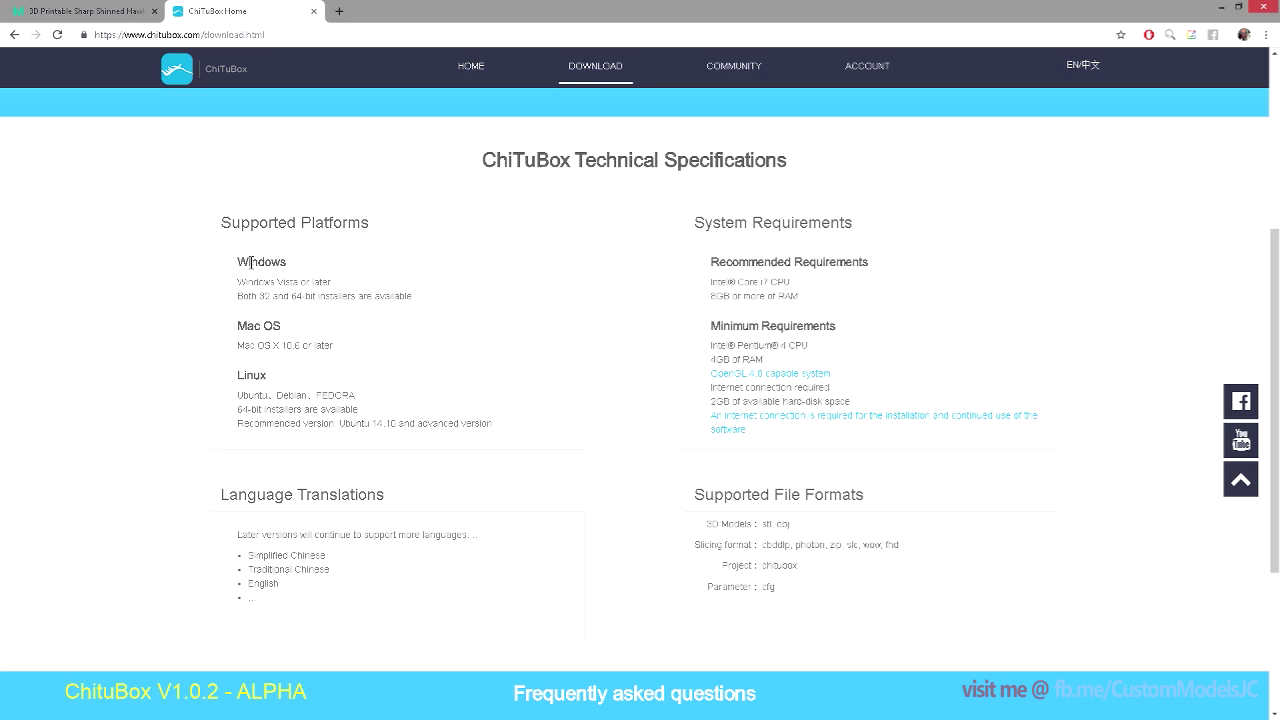
drag(238, 253, 335, 284)
click(335, 284)
scroll(645, 496, up, 3)
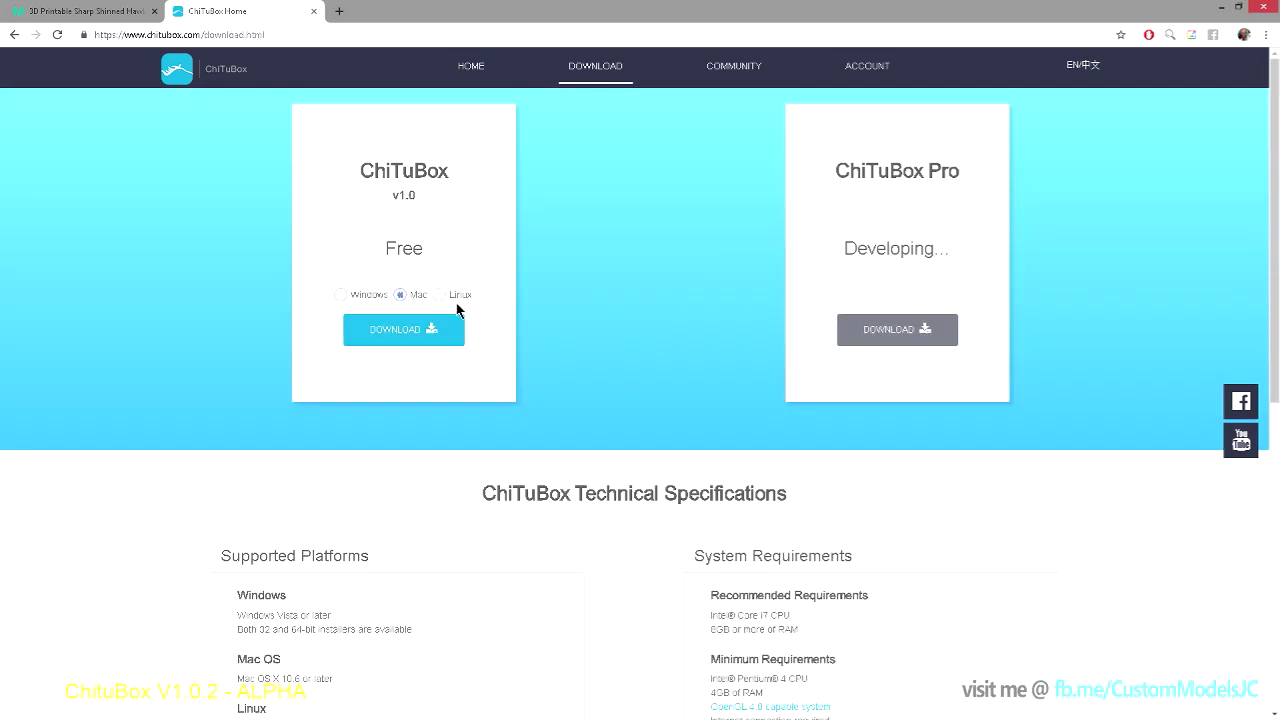
click(341, 295)
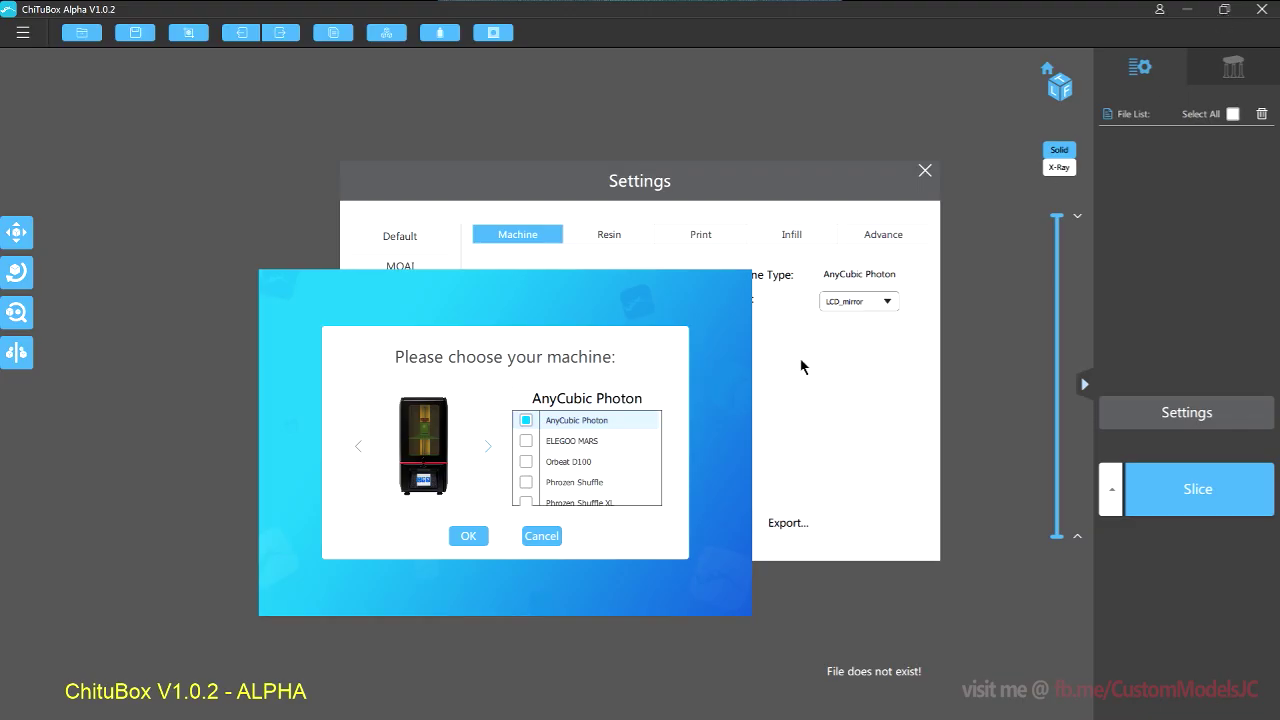
Step: Switch to ChiTuBox, cancel the machine selection and close the settings dialog
click(548, 539)
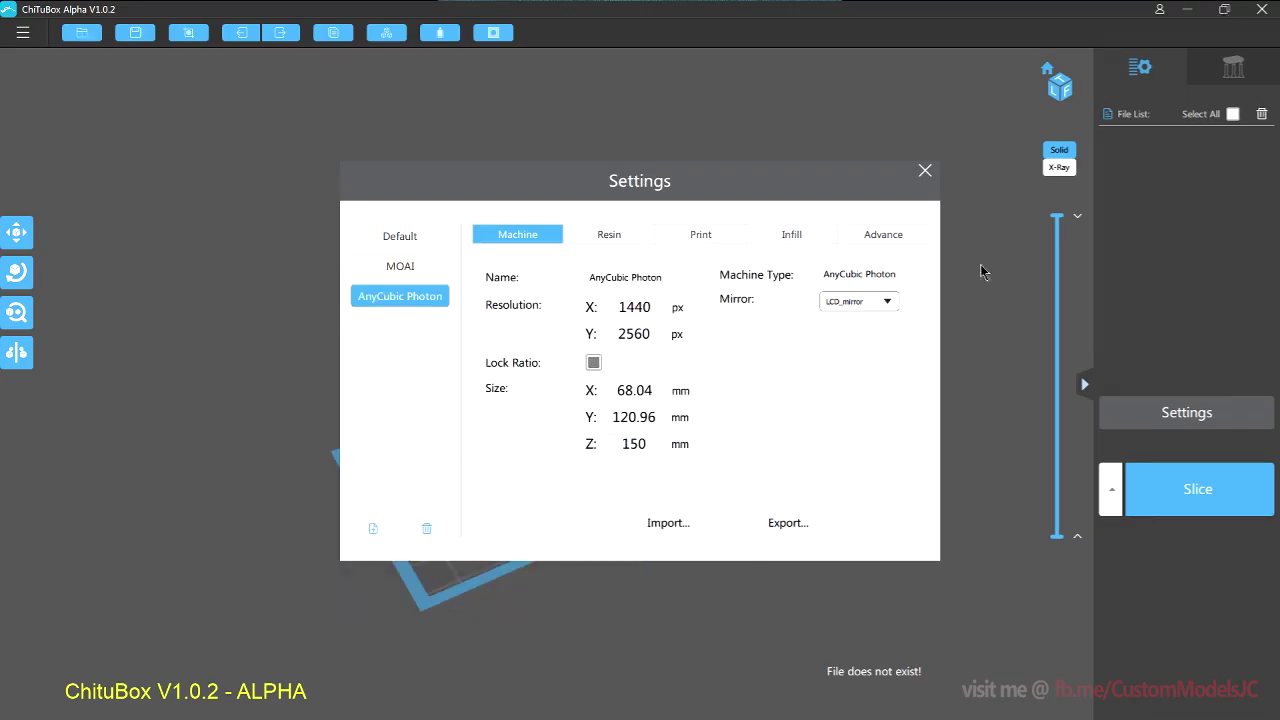
click(925, 170)
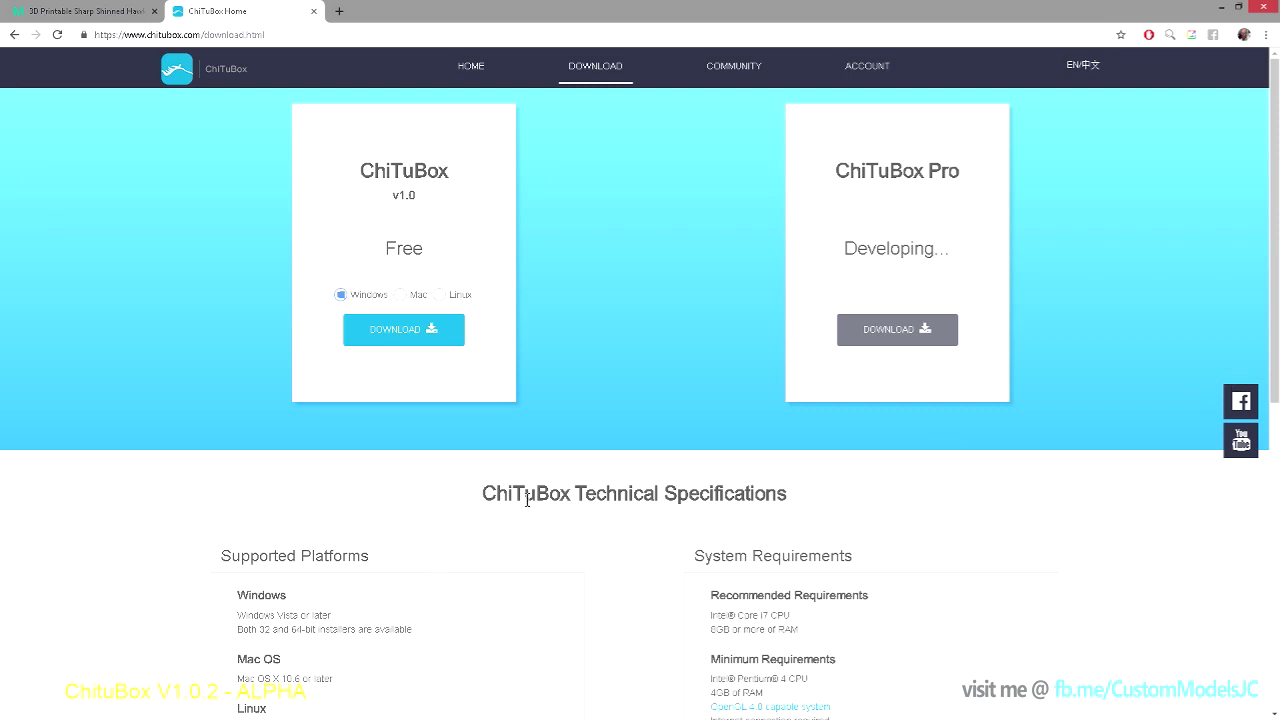
Step: Revisit the technical specifications heading on the download page, and return to the ChiTuBox workspace
drag(486, 492, 770, 493)
click(778, 497)
drag(782, 497, 472, 502)
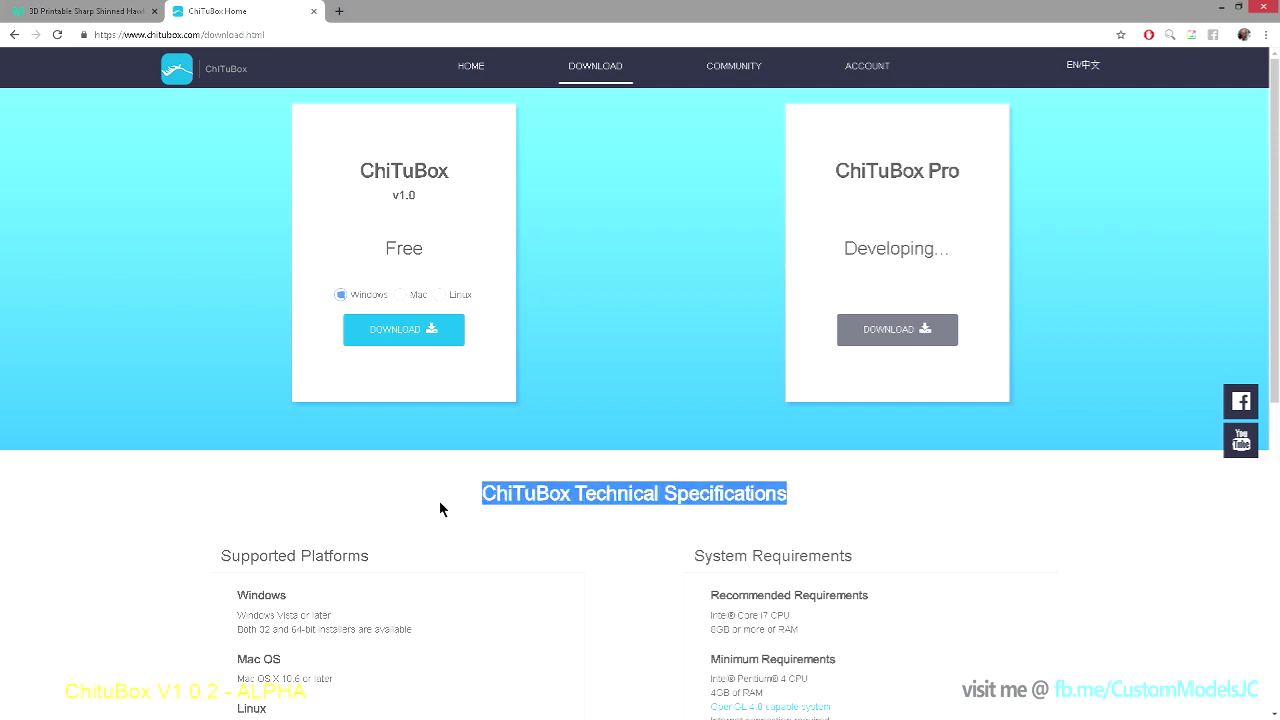
click(440, 509)
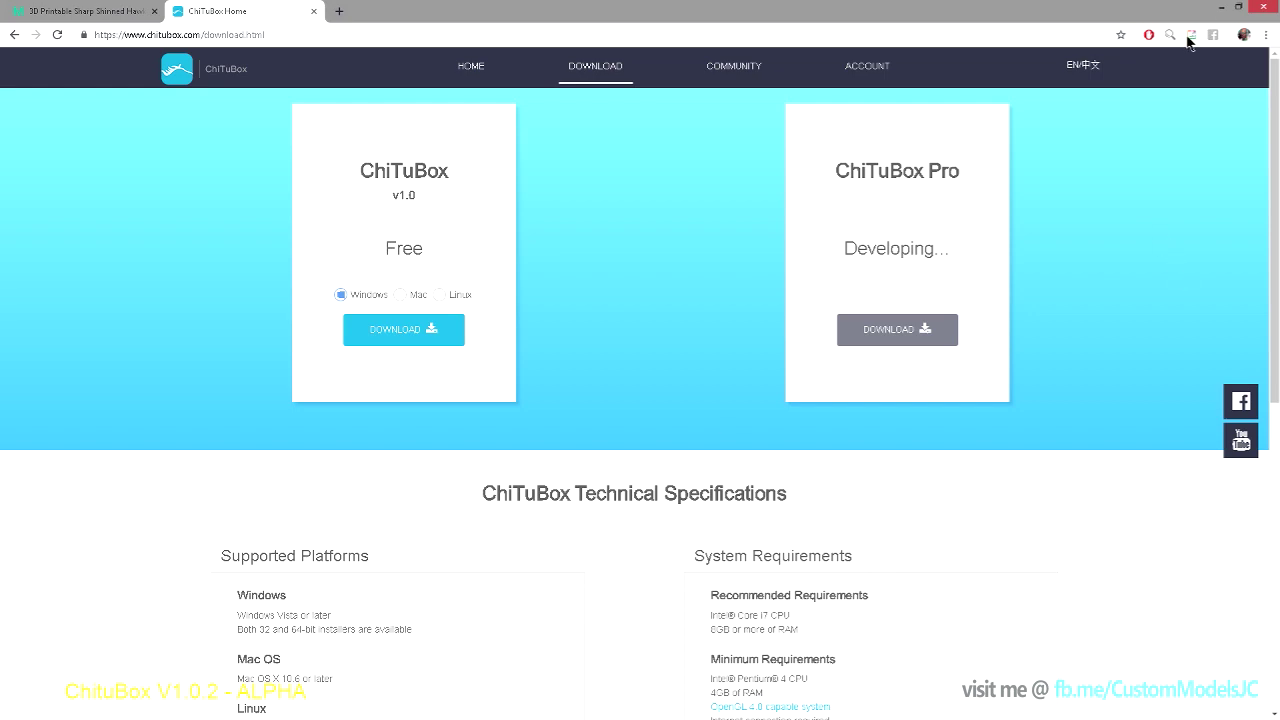
click(1221, 7)
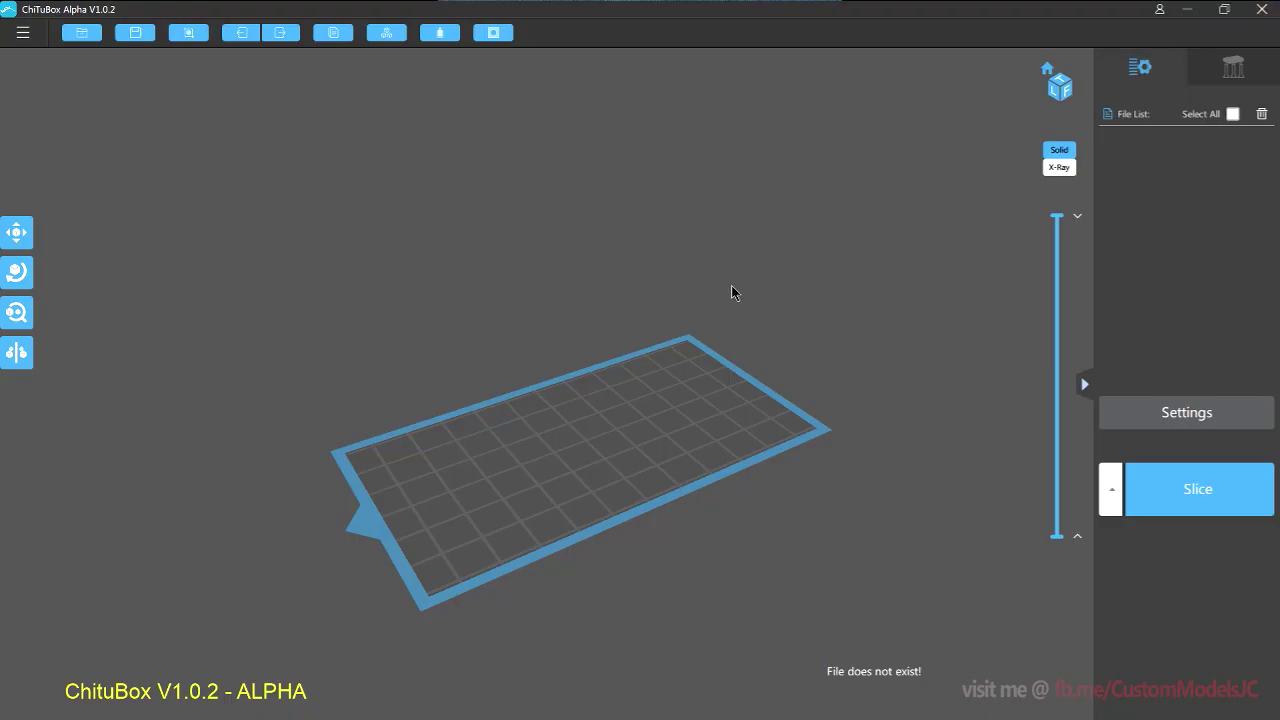
drag(606, 280, 609, 292)
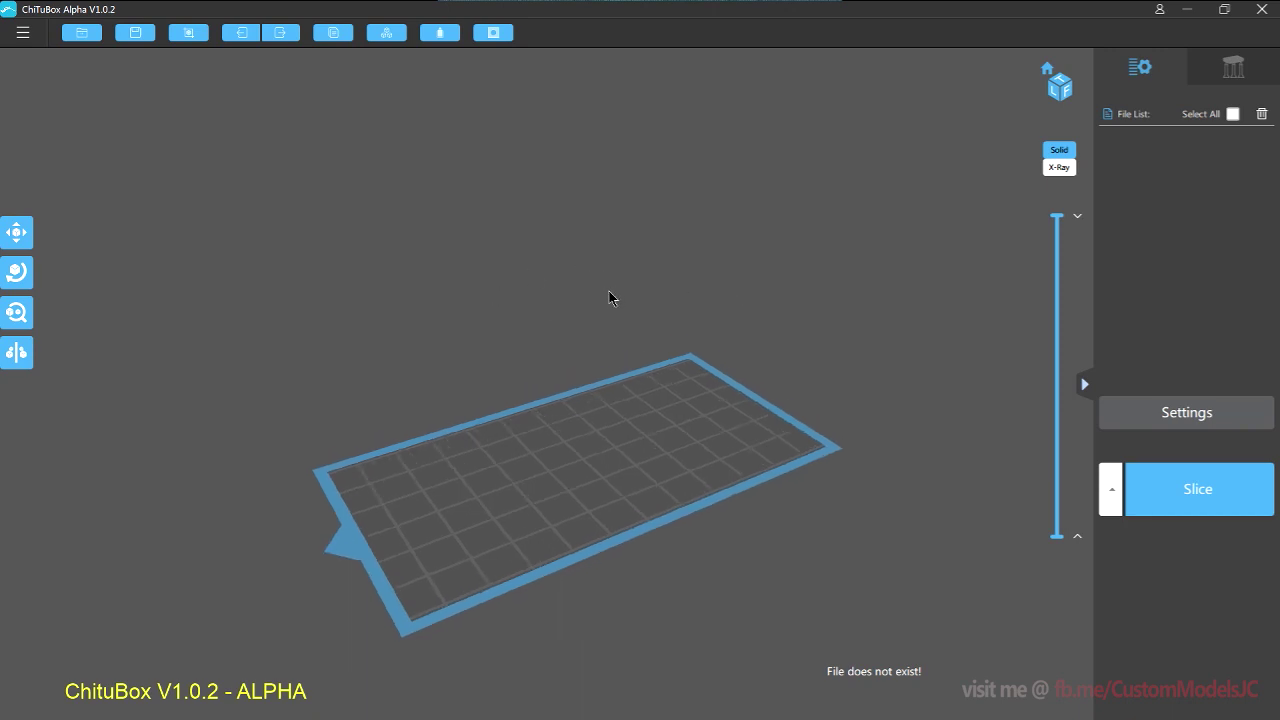